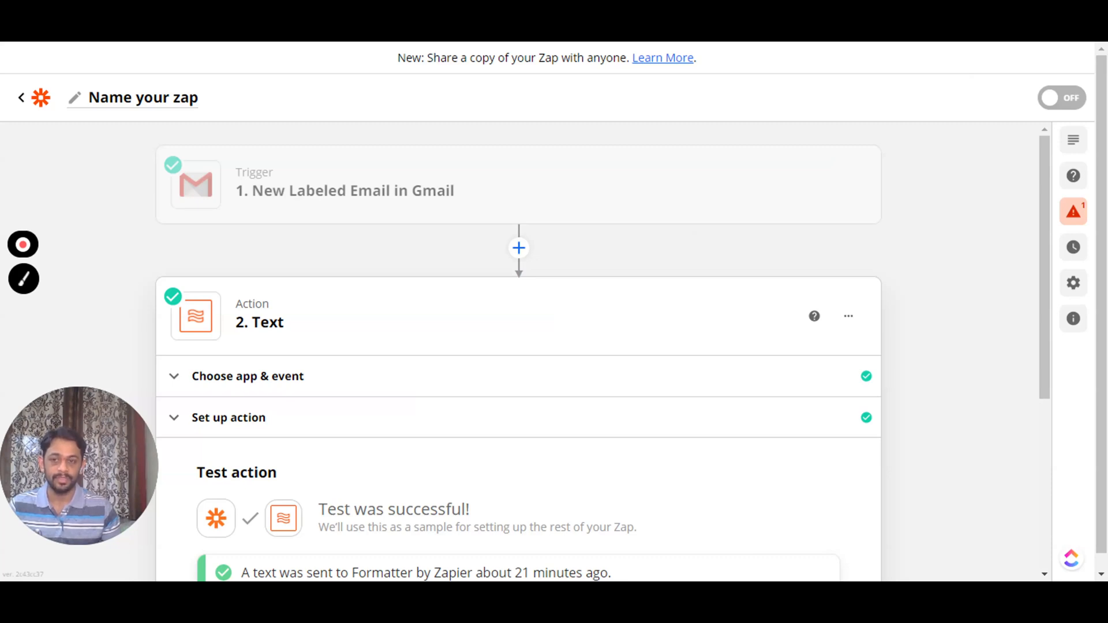
# - Collapse the finished 2. Text step so only the Gmail trigger and Text action show
pyautogui.click(371, 317)
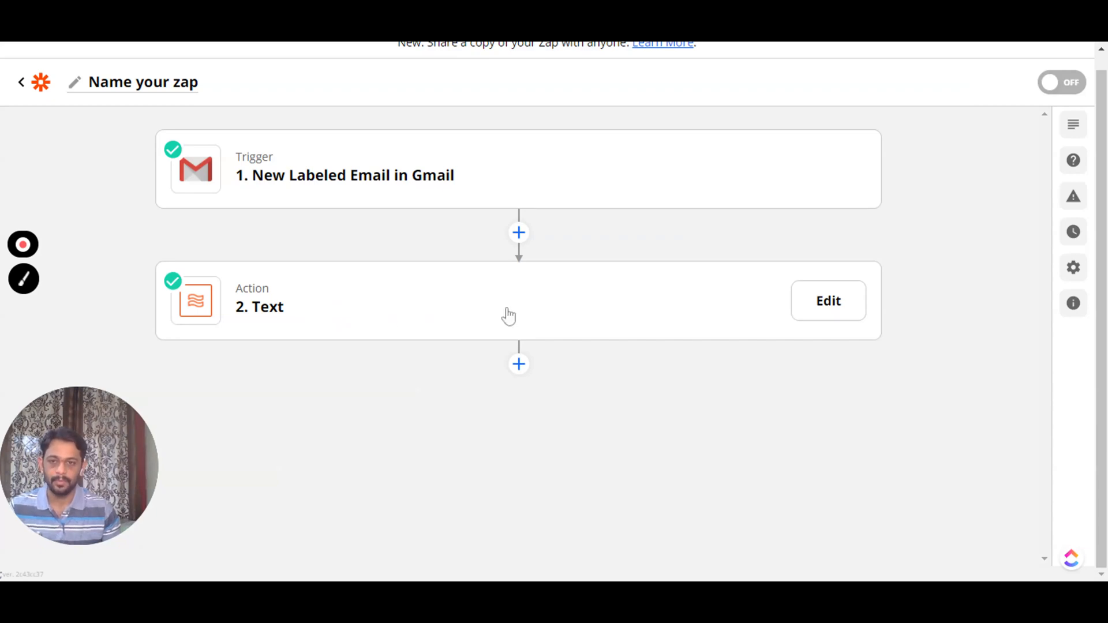
# - Add a new step after Text using Formatter by Zapier with the Text action event
pyautogui.click(518, 366)
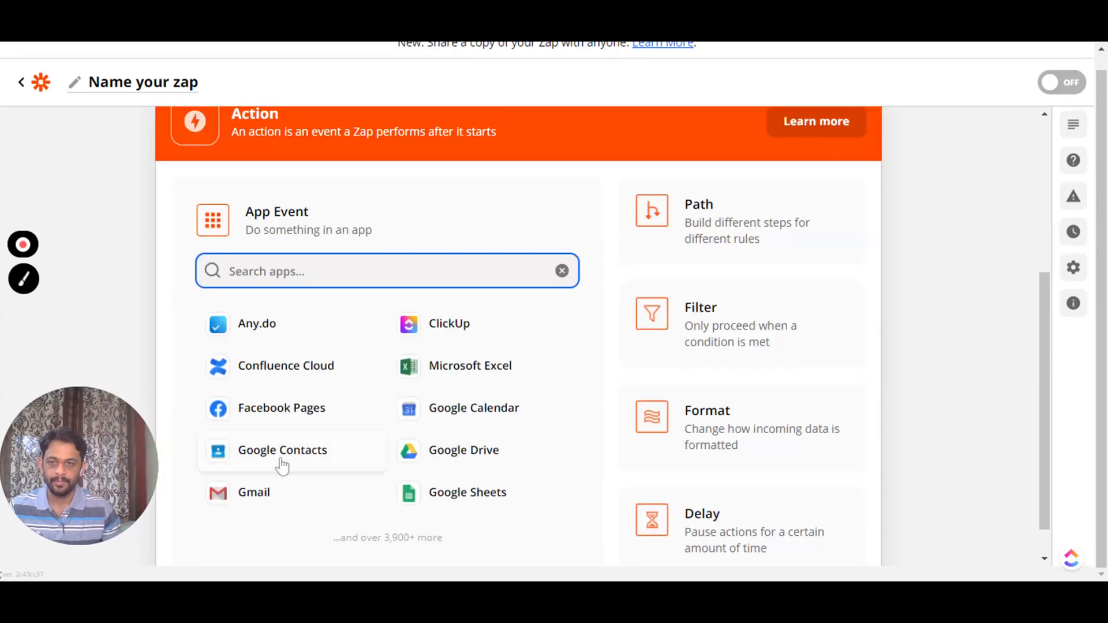
pyautogui.click(260, 276)
pyautogui.write('form')
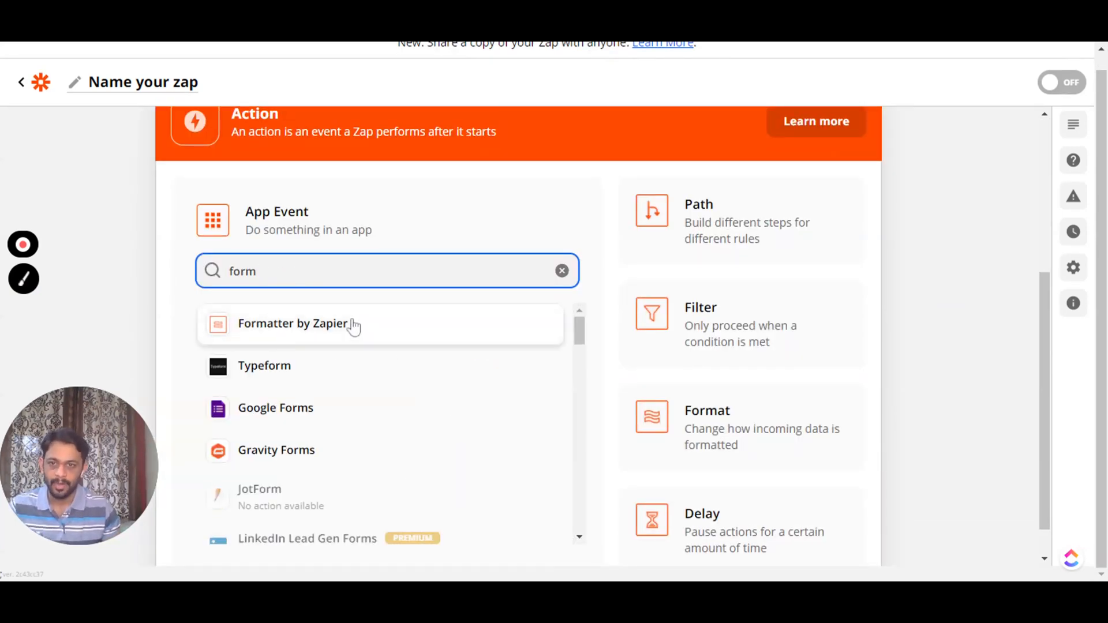
pyautogui.click(329, 329)
pyautogui.click(329, 329)
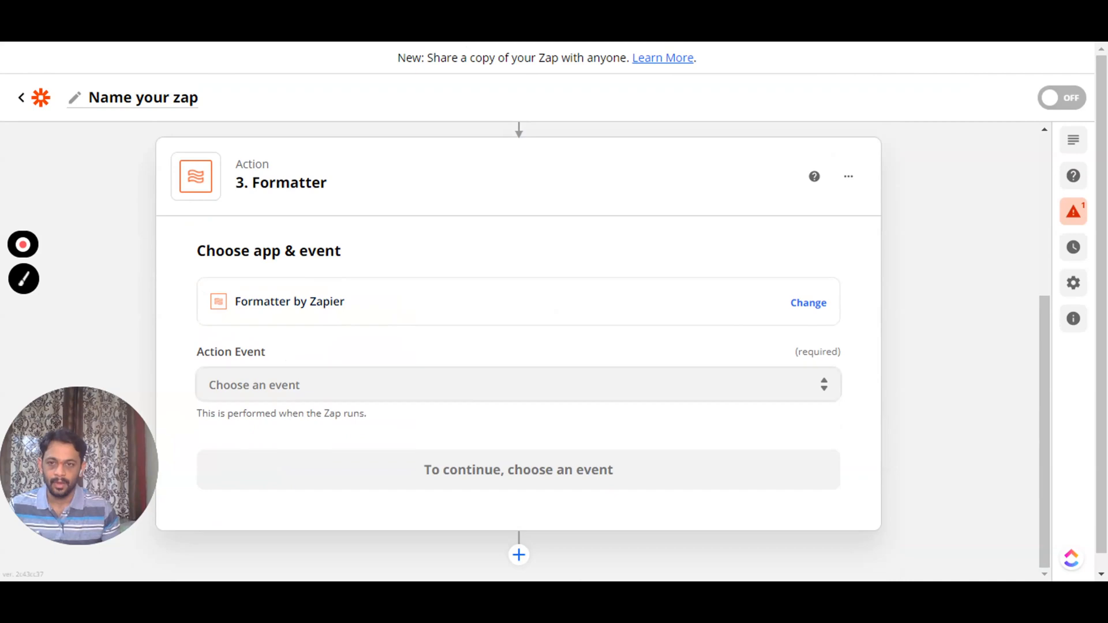
pyautogui.click(213, 385)
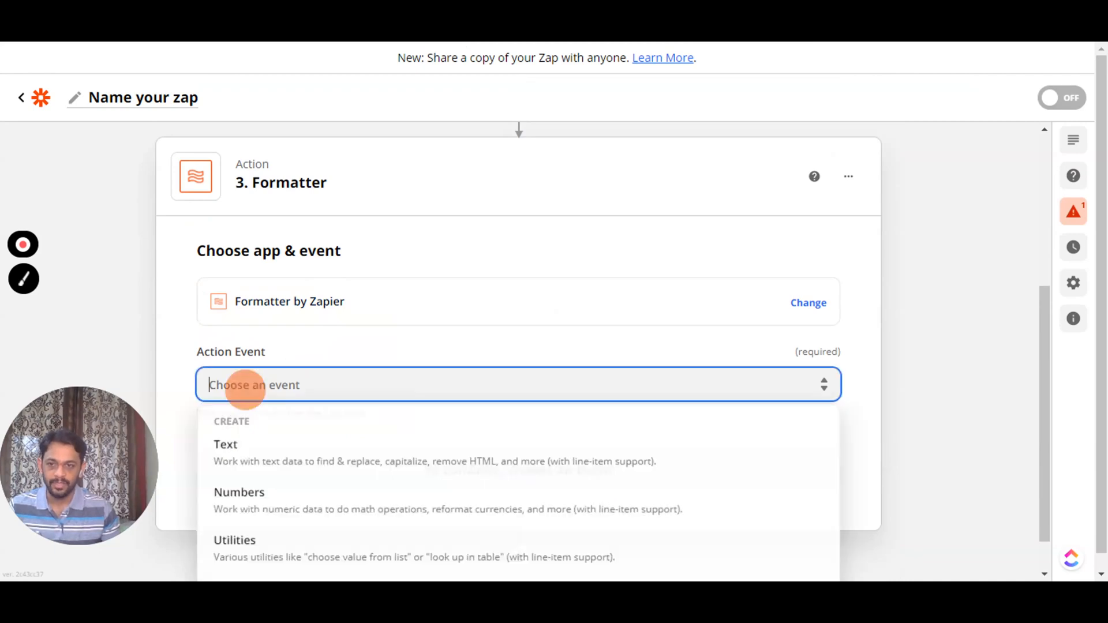
pyautogui.click(242, 458)
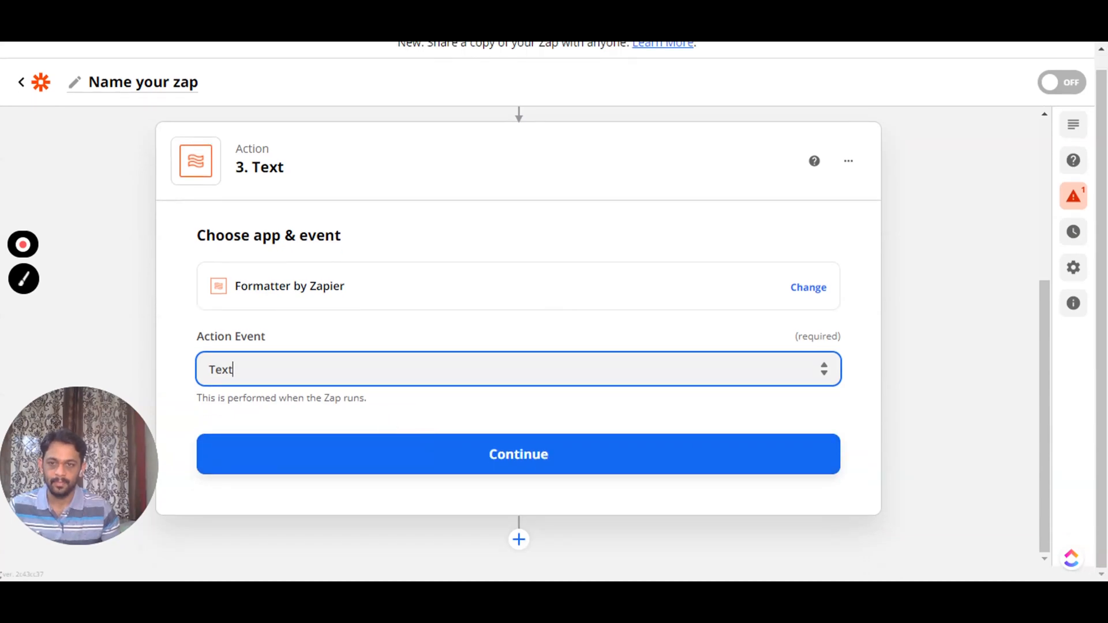
pyautogui.click(332, 369)
pyautogui.scroll(-1, 334, 419)
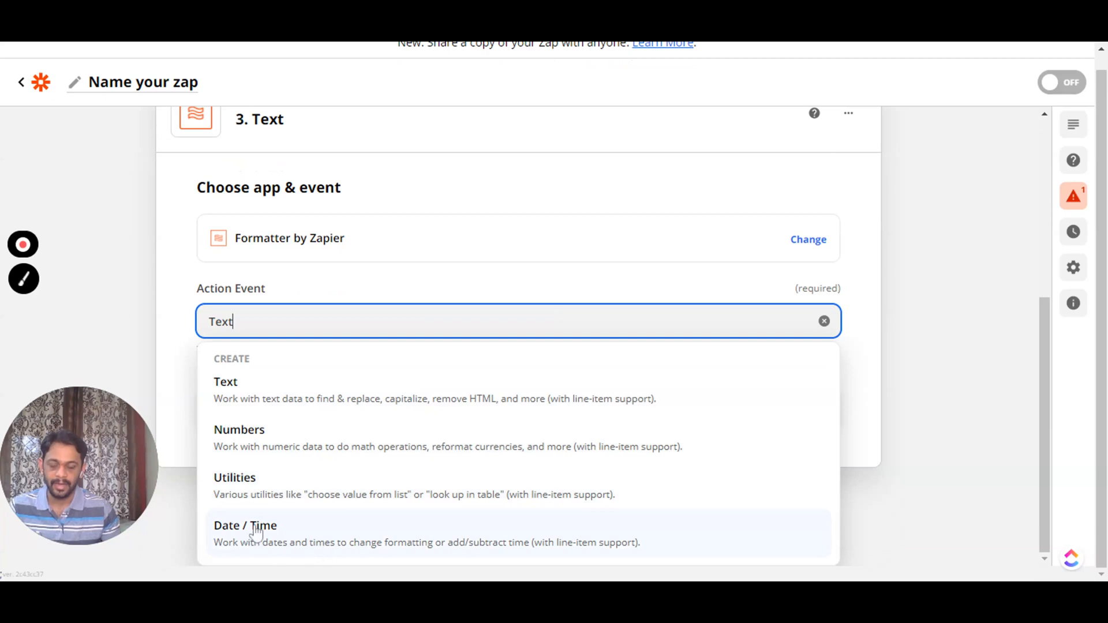
pyautogui.click(250, 397)
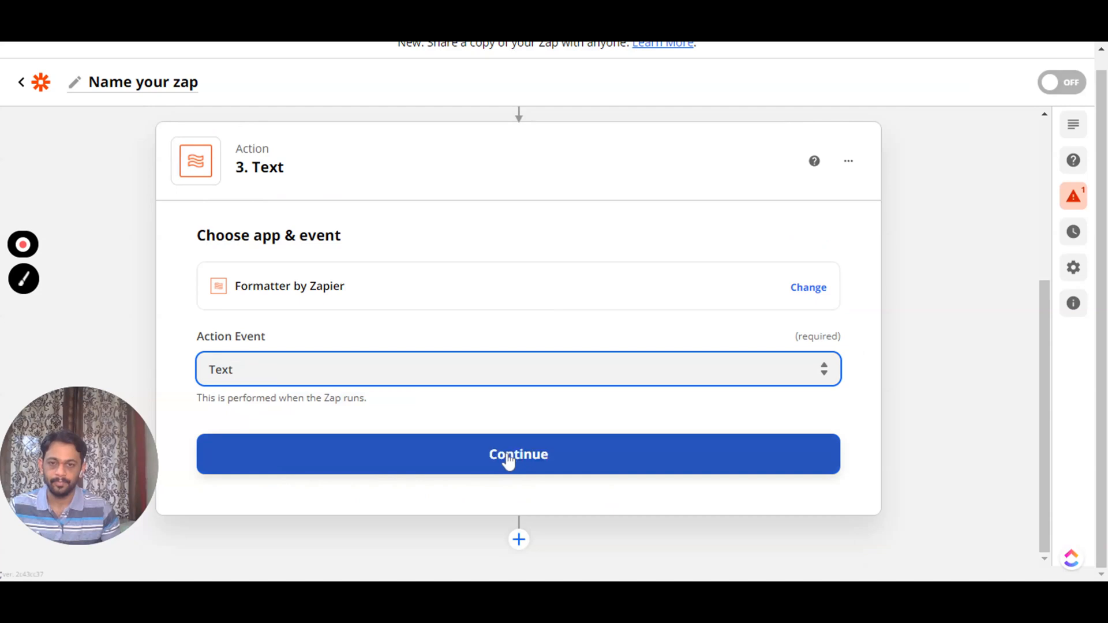
pyautogui.click(490, 446)
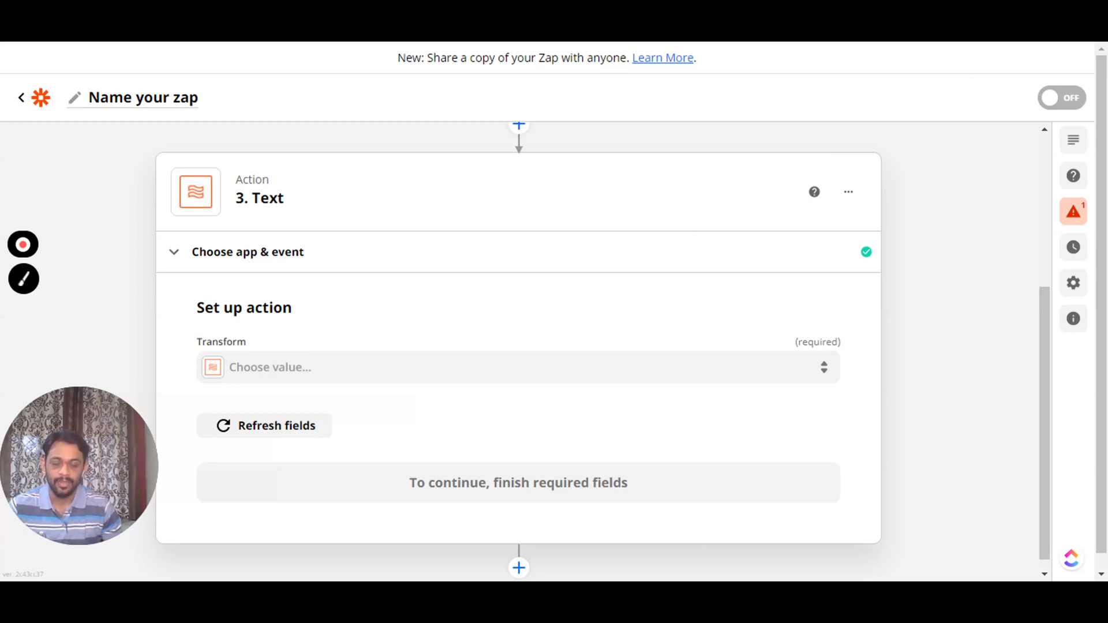
# - Choose the Capitalize transform, enter a short 'my name is …' sentence as Input, and continue
pyautogui.click(269, 359)
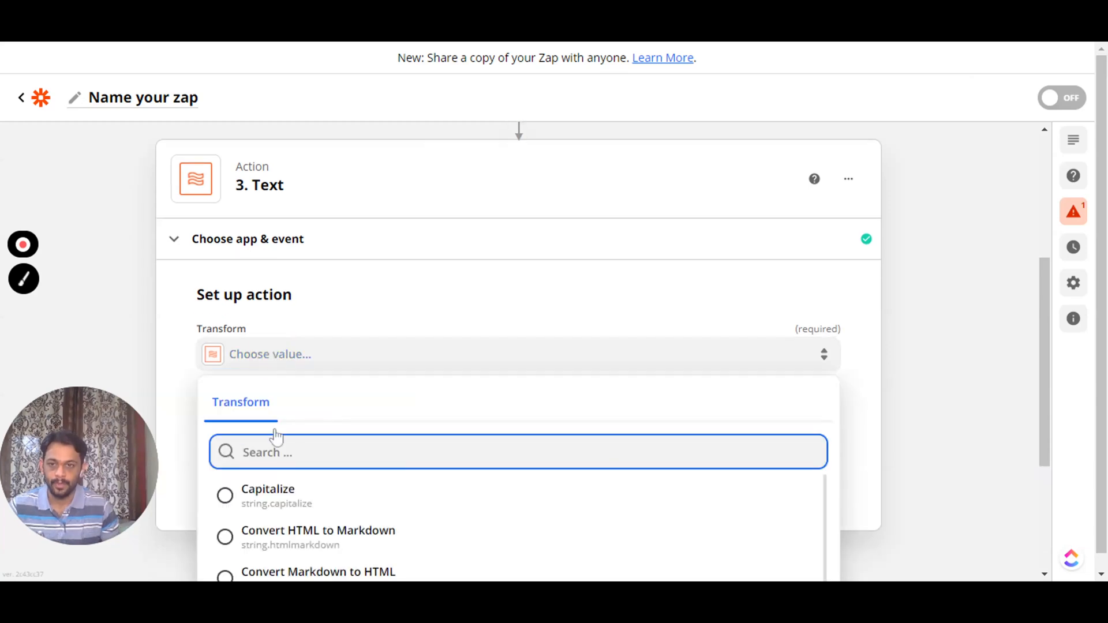
pyautogui.click(272, 496)
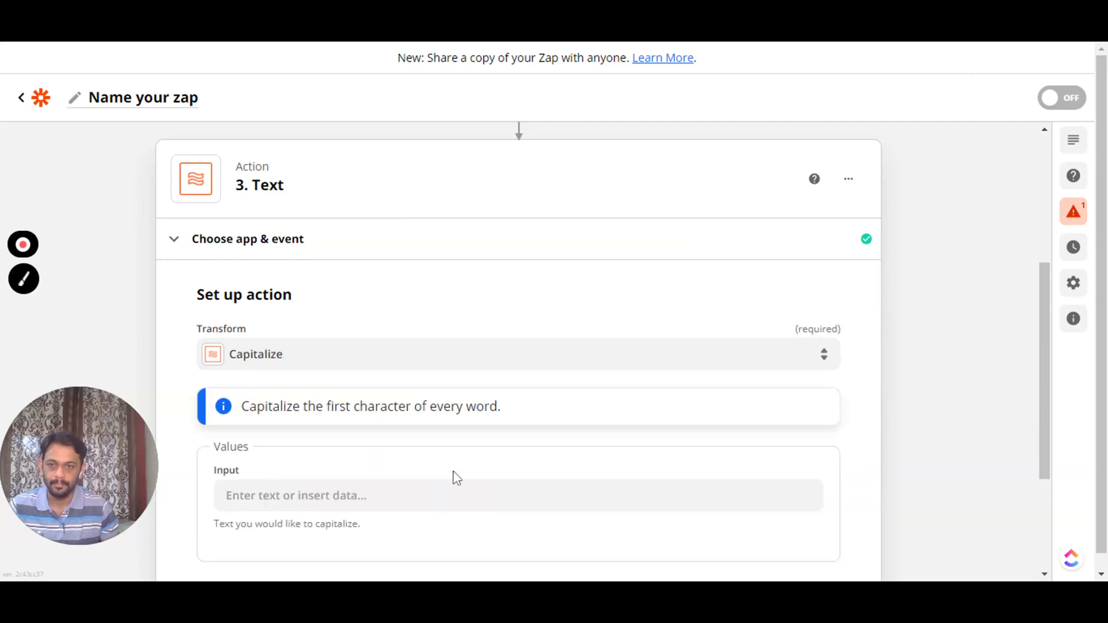
pyautogui.scroll(-3, 340, 458)
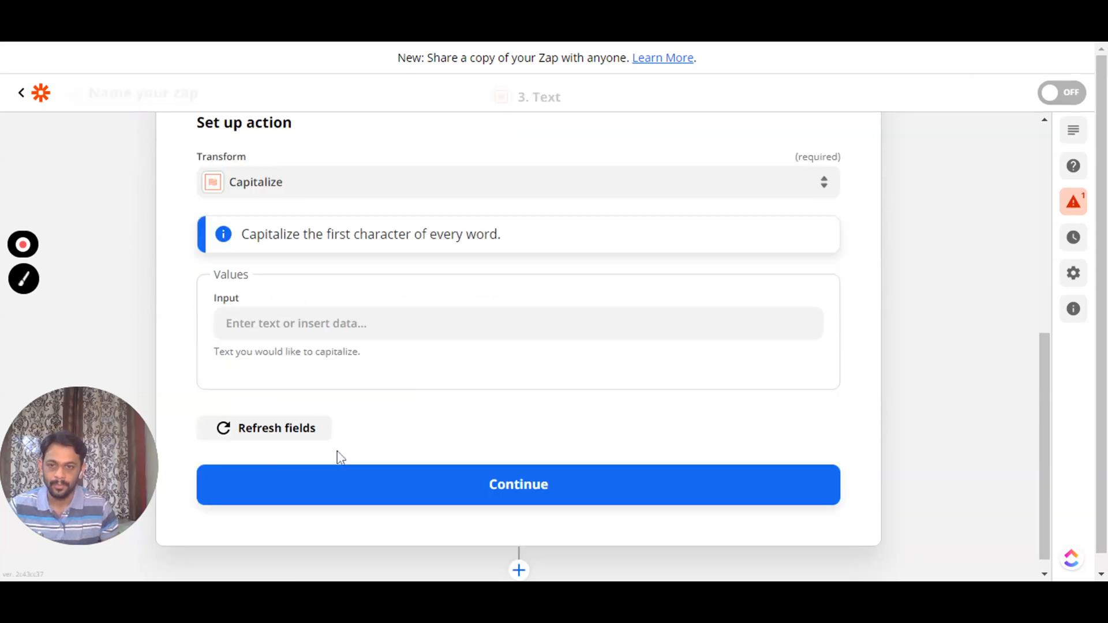
pyautogui.click(231, 316)
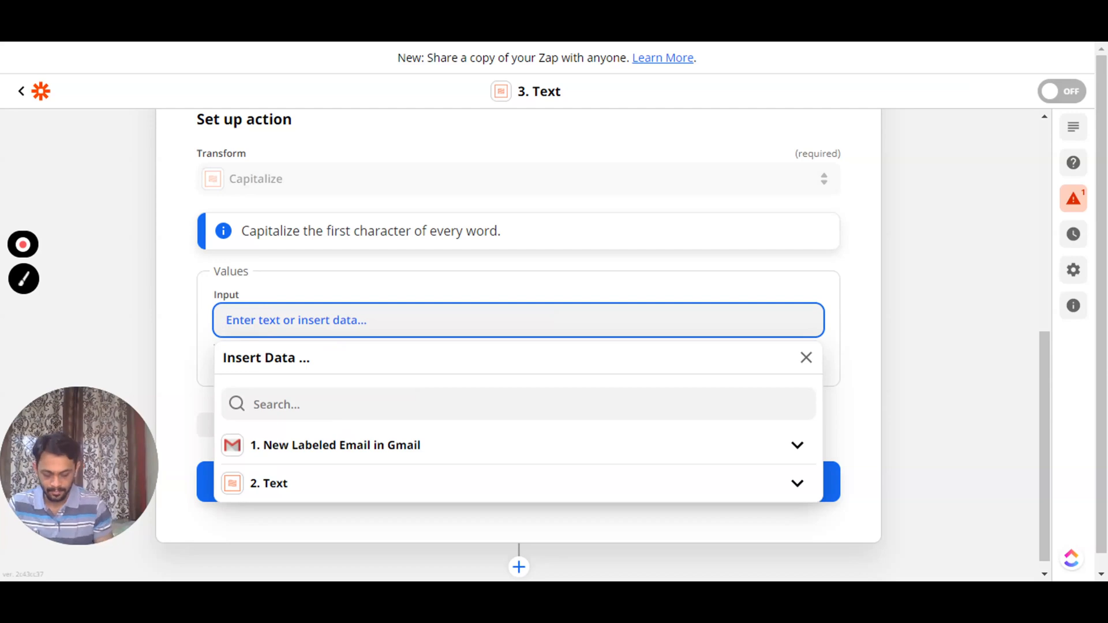
pyautogui.write('my name ')
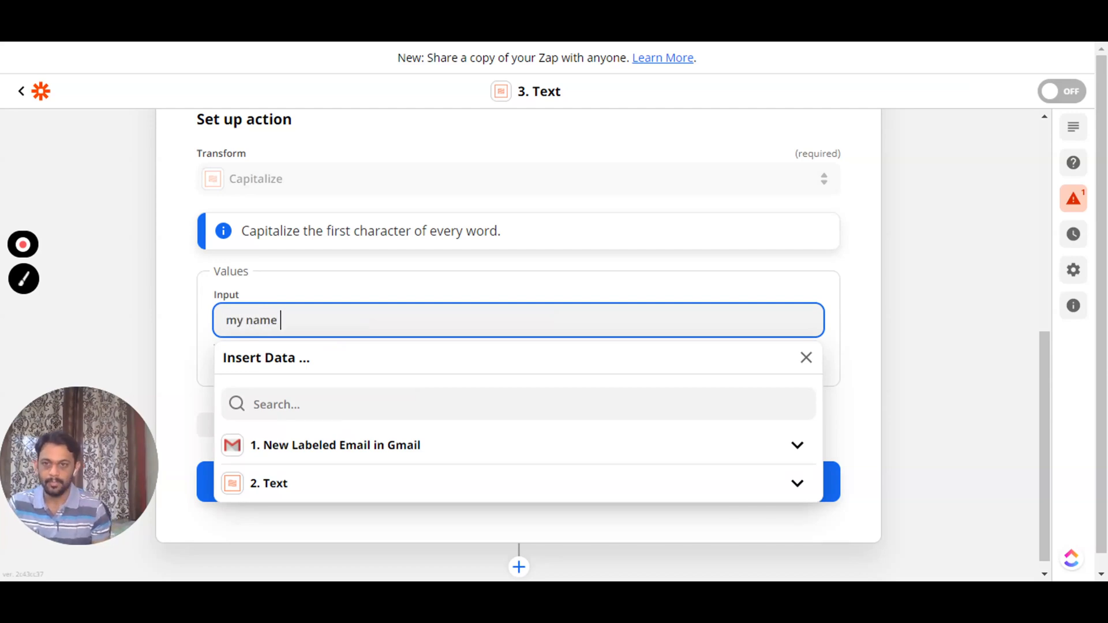
pyautogui.write('is Ritesh')
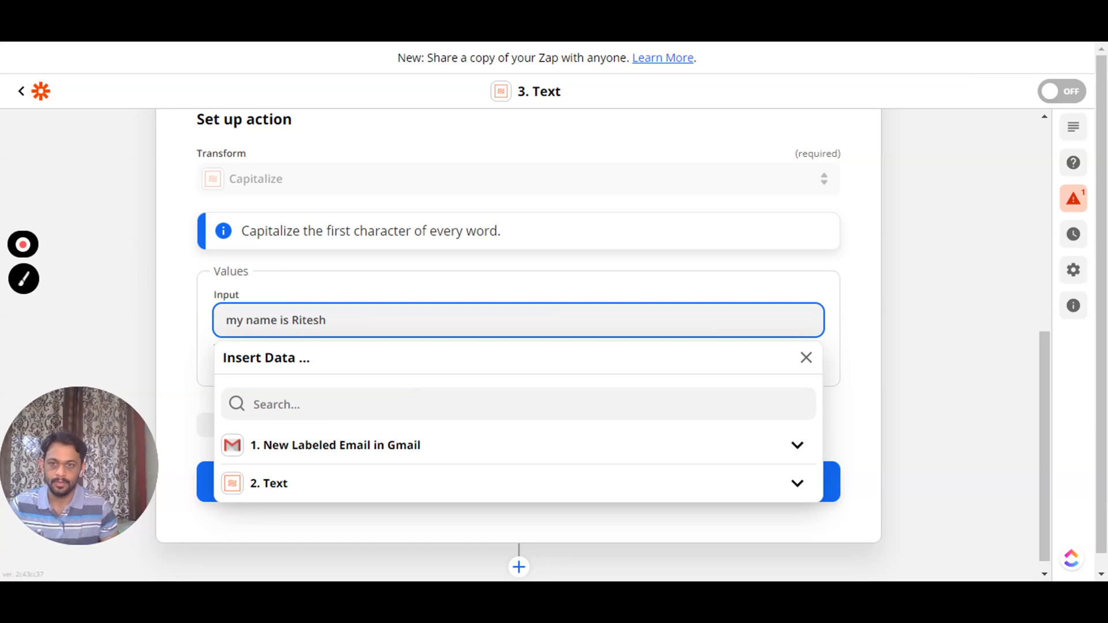
pyautogui.click(185, 315)
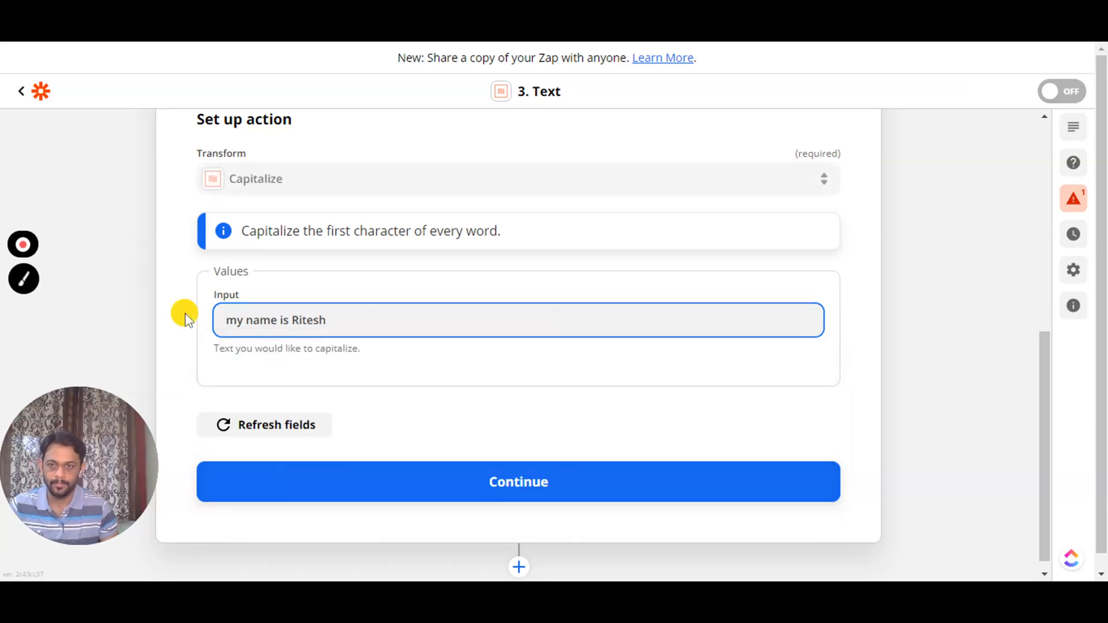
pyautogui.click(488, 491)
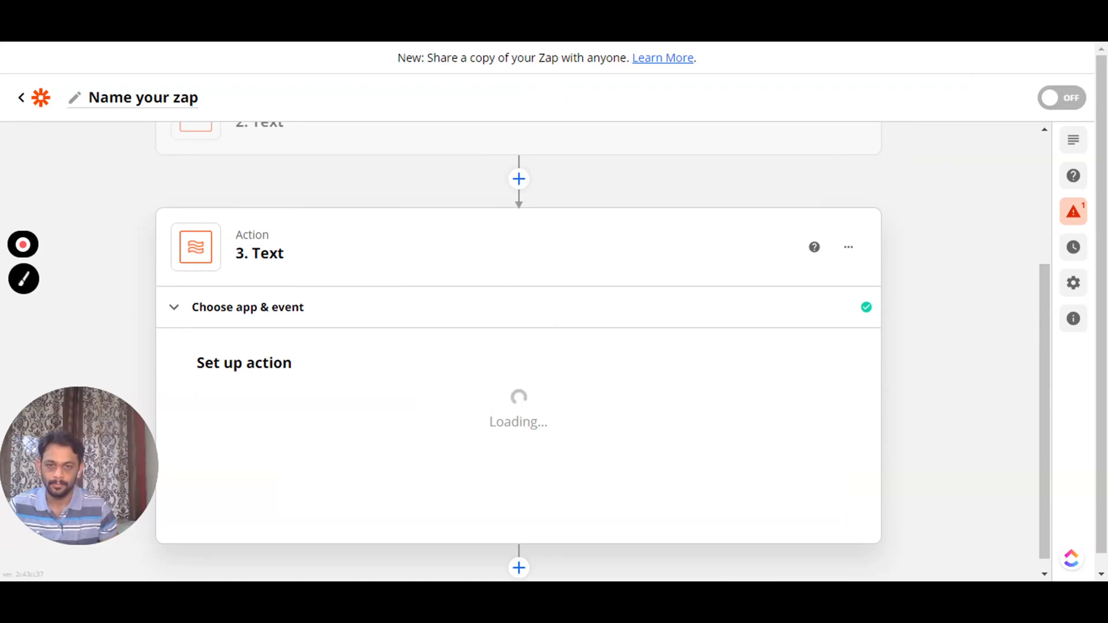
# - Test the Capitalize step and highlight the output sentence with every word capitalized
pyautogui.scroll(-3, 370, 426)
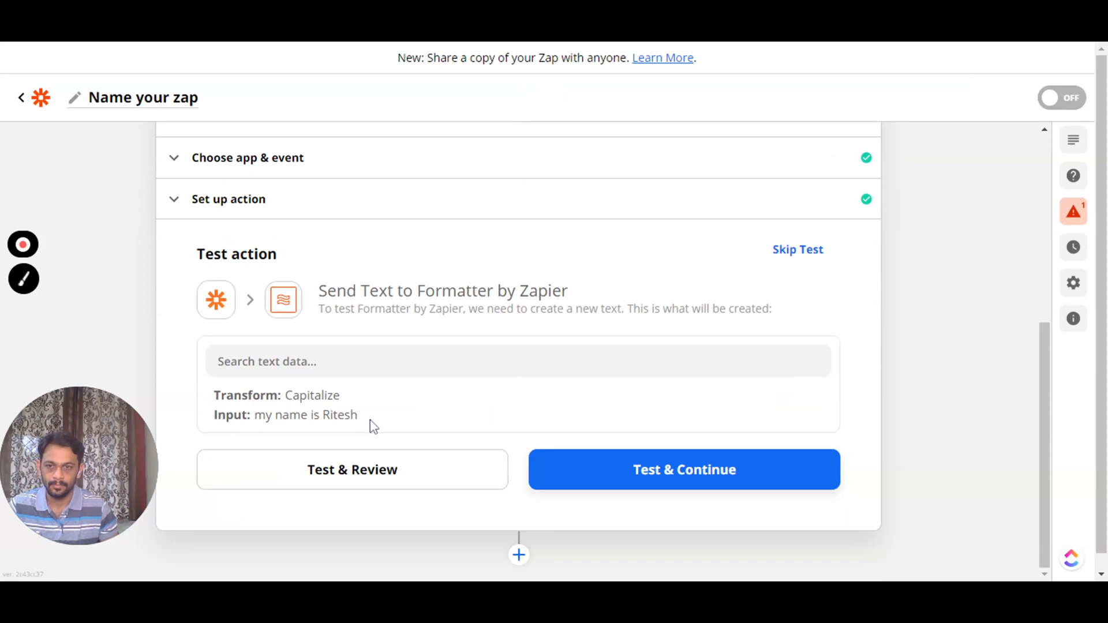
pyautogui.scroll(-1, 373, 426)
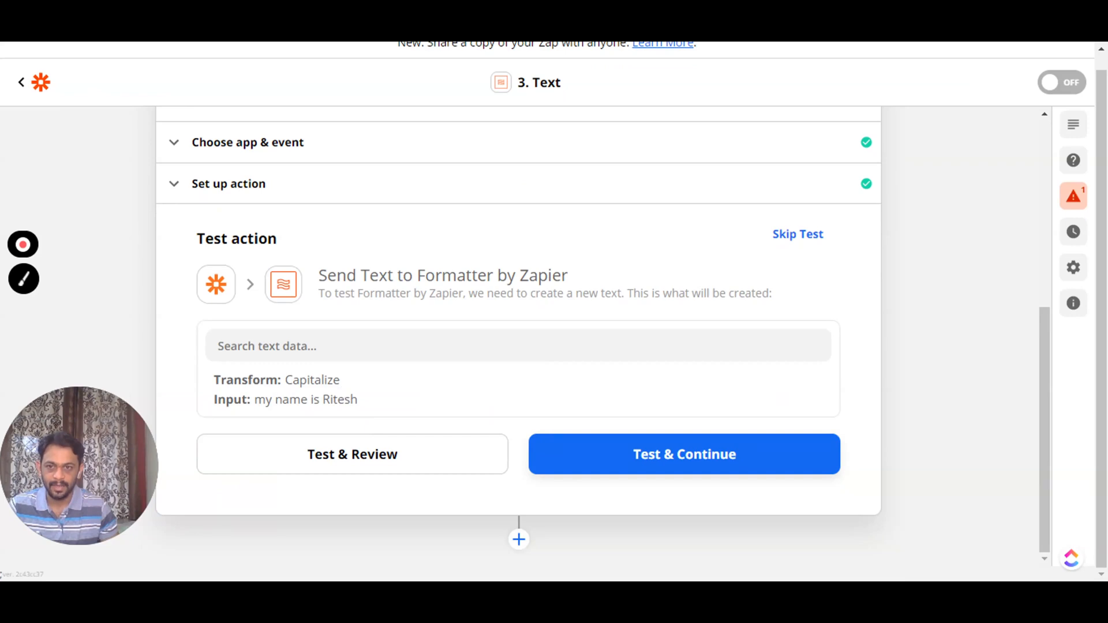
pyautogui.click(345, 455)
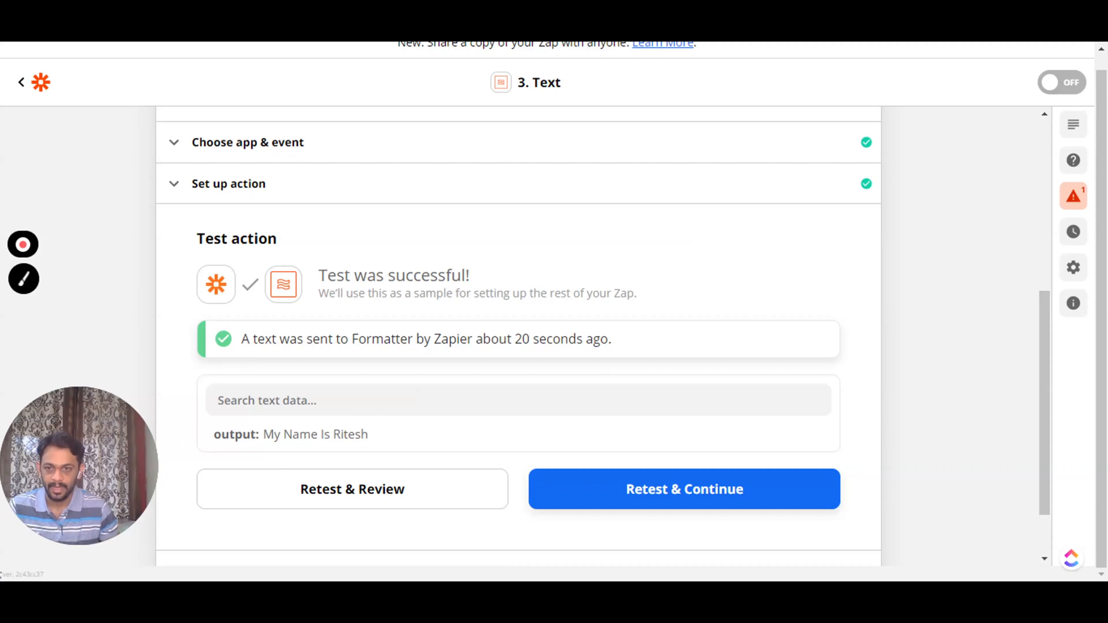
pyautogui.doubleClick(267, 439)
pyautogui.moveTo(277, 440); pyautogui.dragTo(370, 445)
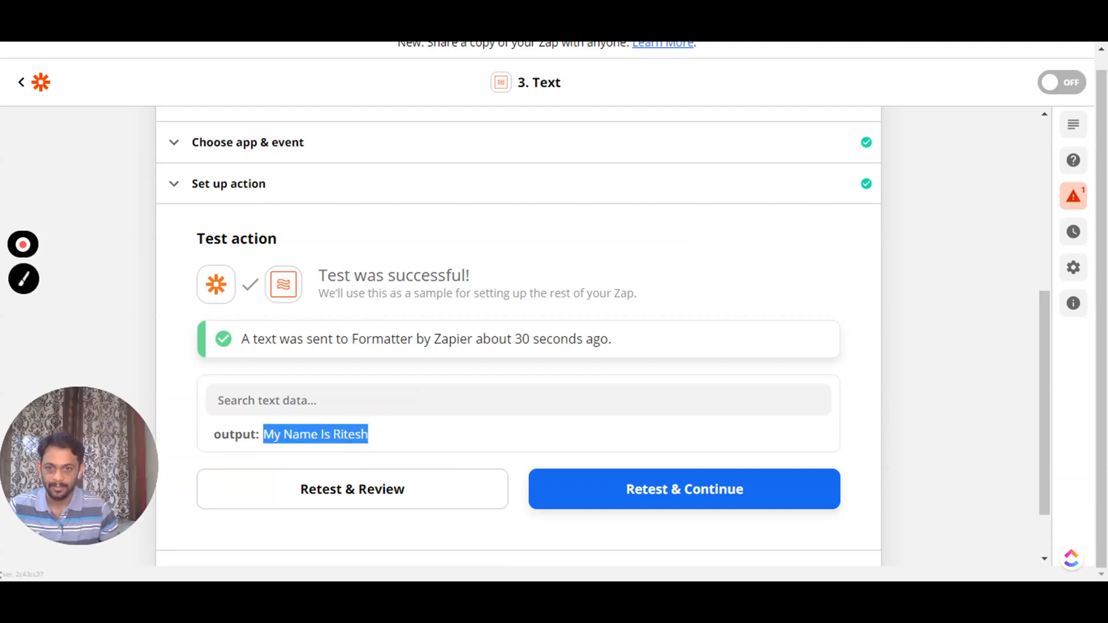
# - Switch the step's transform to Extract Email Address
pyautogui.click(248, 198)
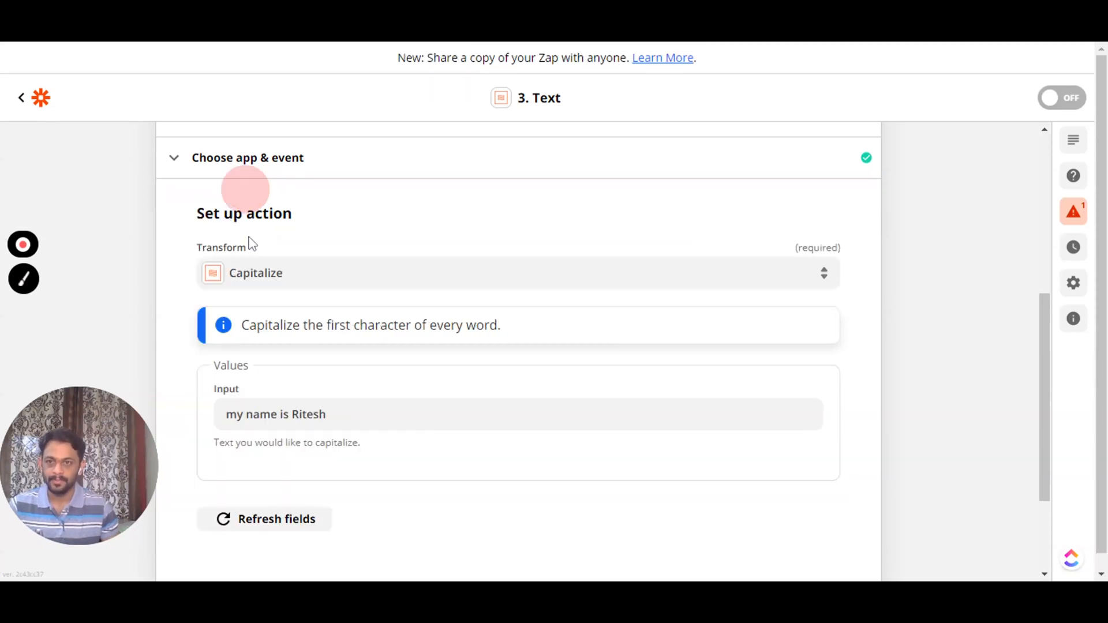
pyautogui.click(276, 278)
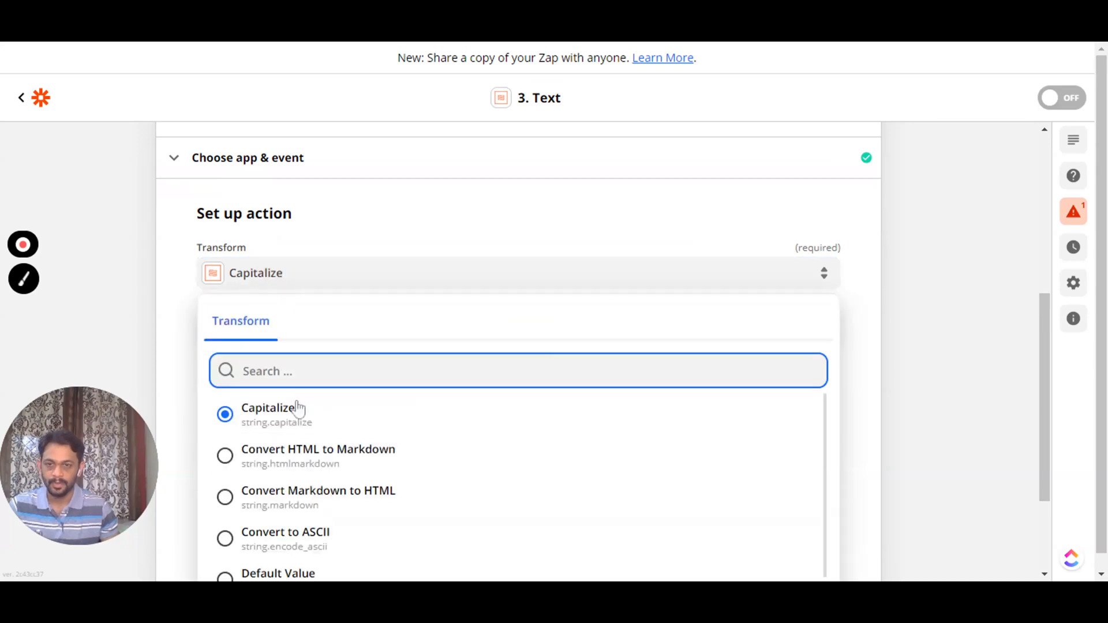
pyautogui.scroll(-3, 299, 477)
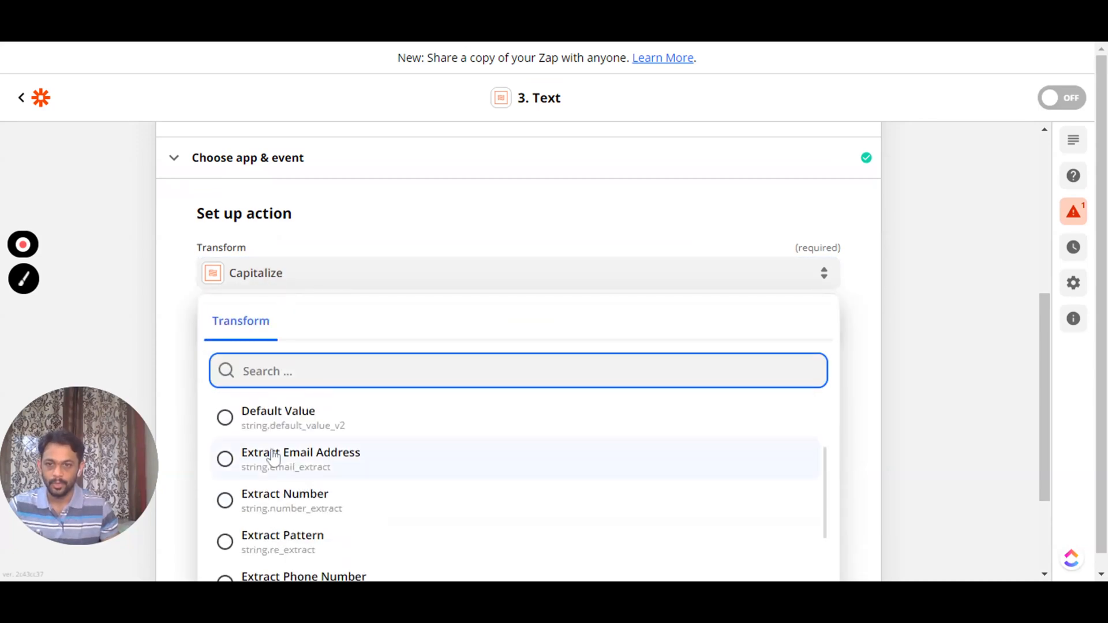
pyautogui.click(323, 461)
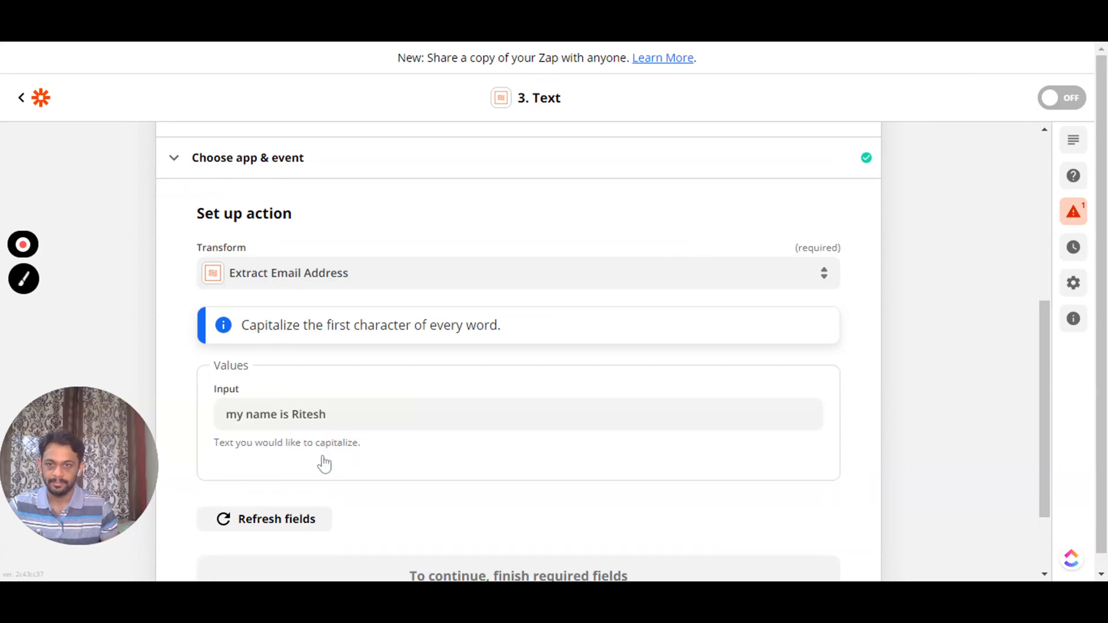
# - Replace the Input with a sentence containing a name and an e-mail address
pyautogui.moveTo(327, 414); pyautogui.dragTo(206, 412)
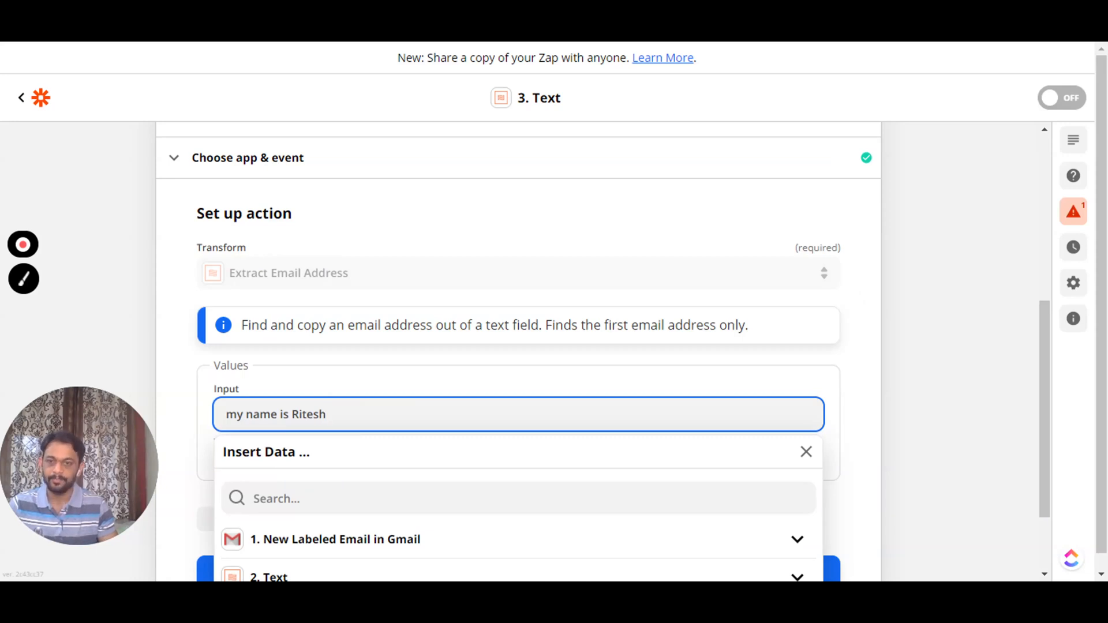
pyautogui.write('and my ')
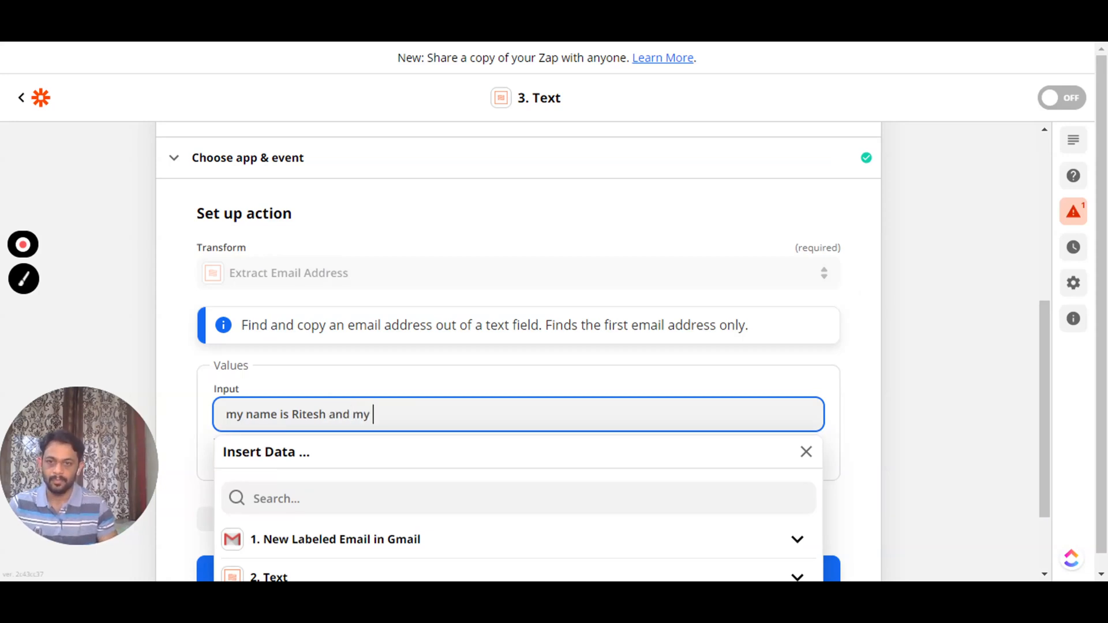
pyautogui.write('email addres')
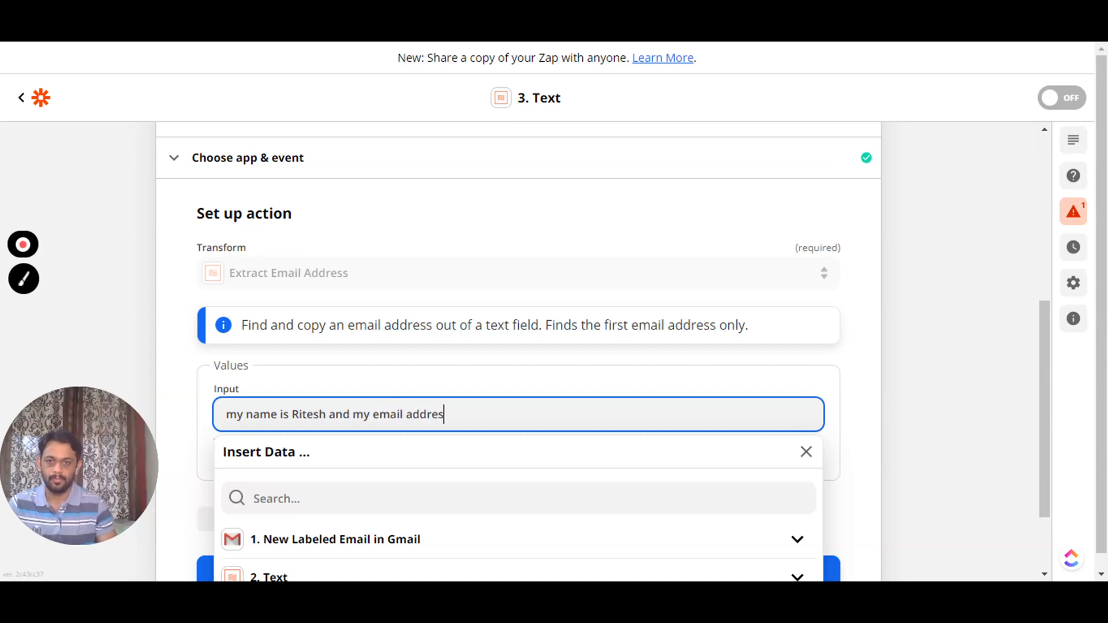
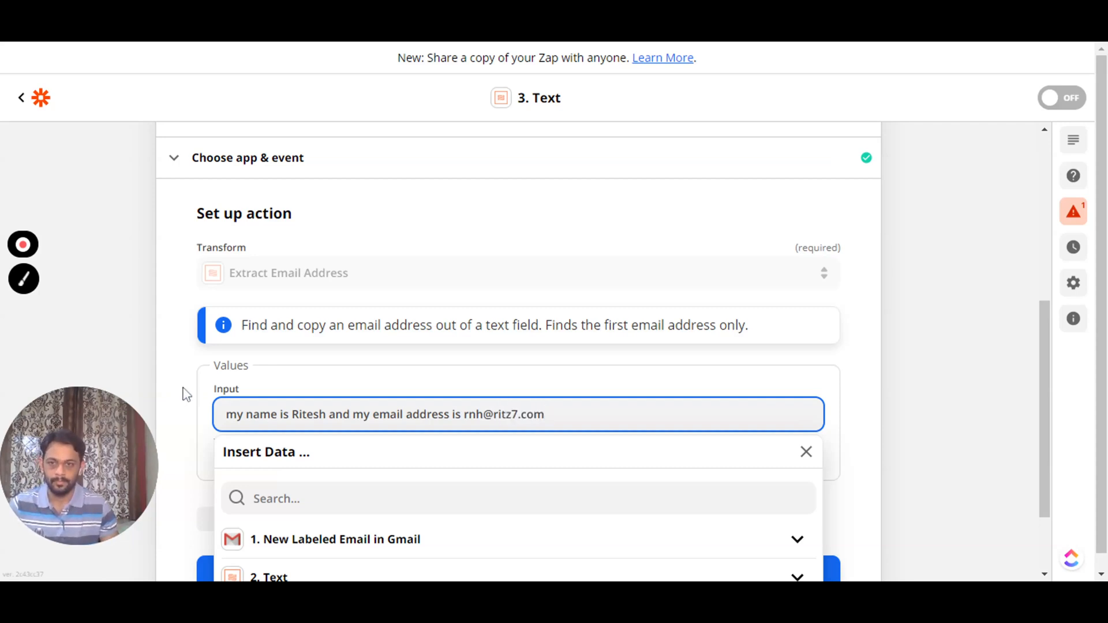
pyautogui.click(182, 390)
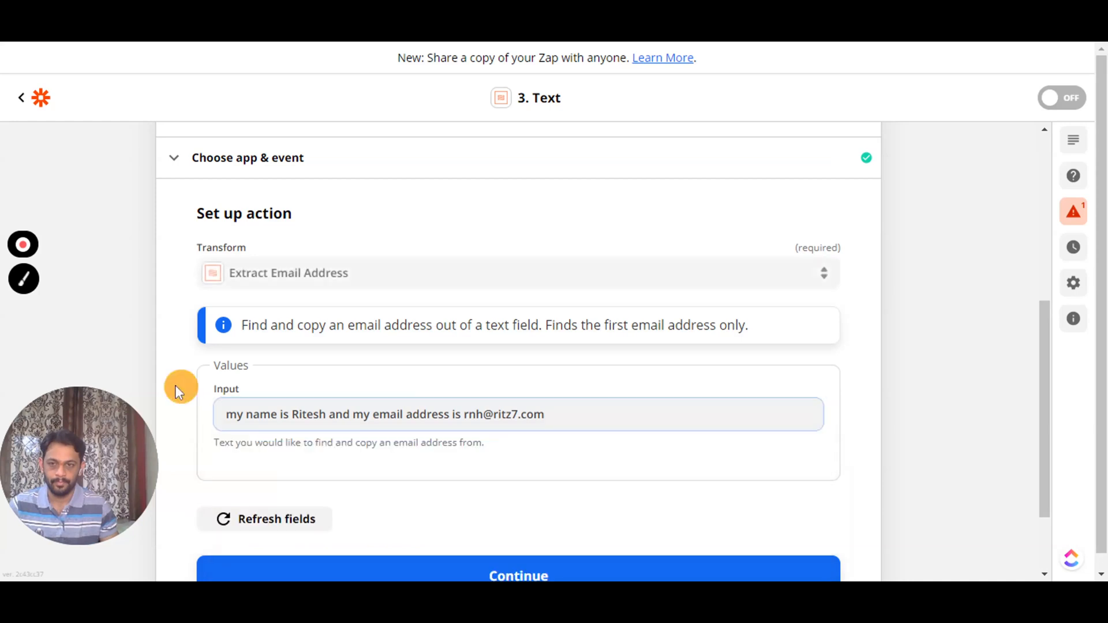
pyautogui.scroll(-2, 365, 471)
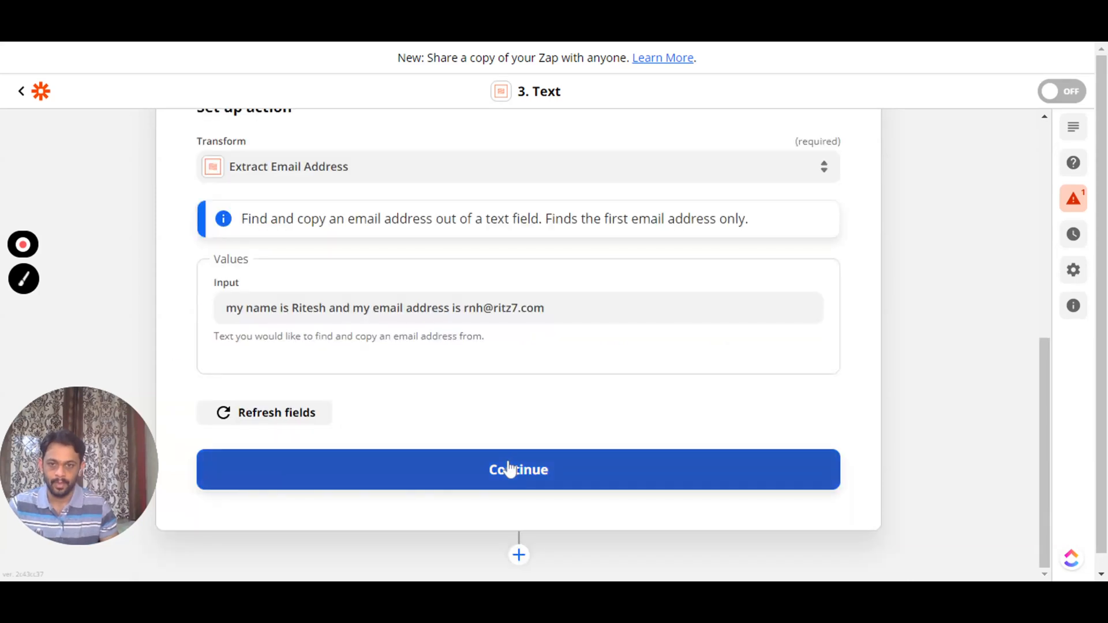
# - Continue, test the step, and highlight the extracted e-mail address in the output
pyautogui.click(511, 475)
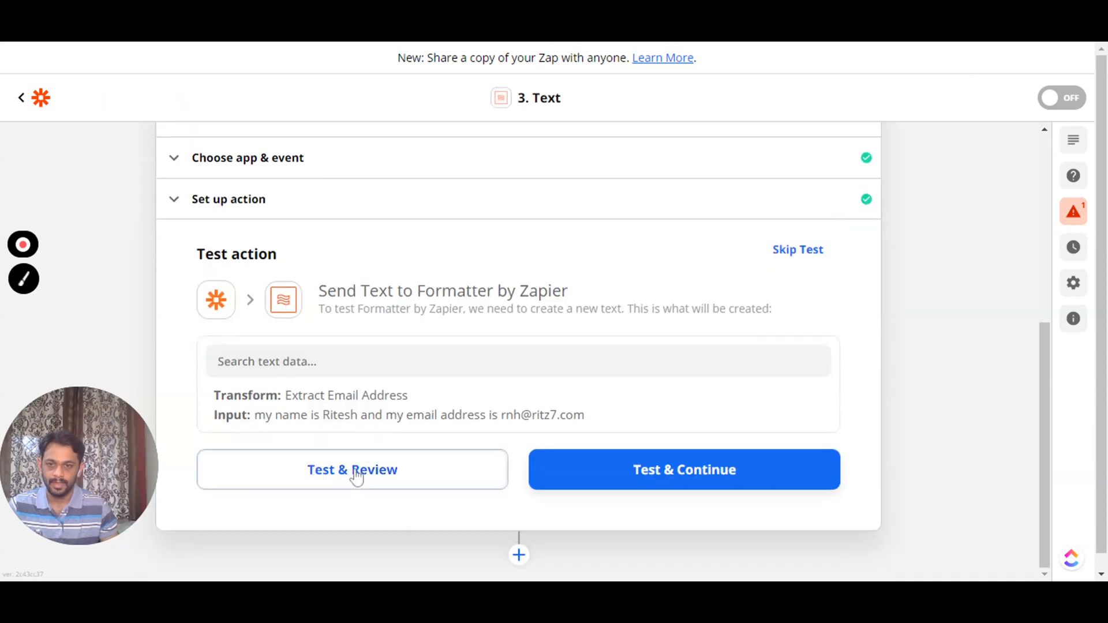
pyautogui.click(356, 478)
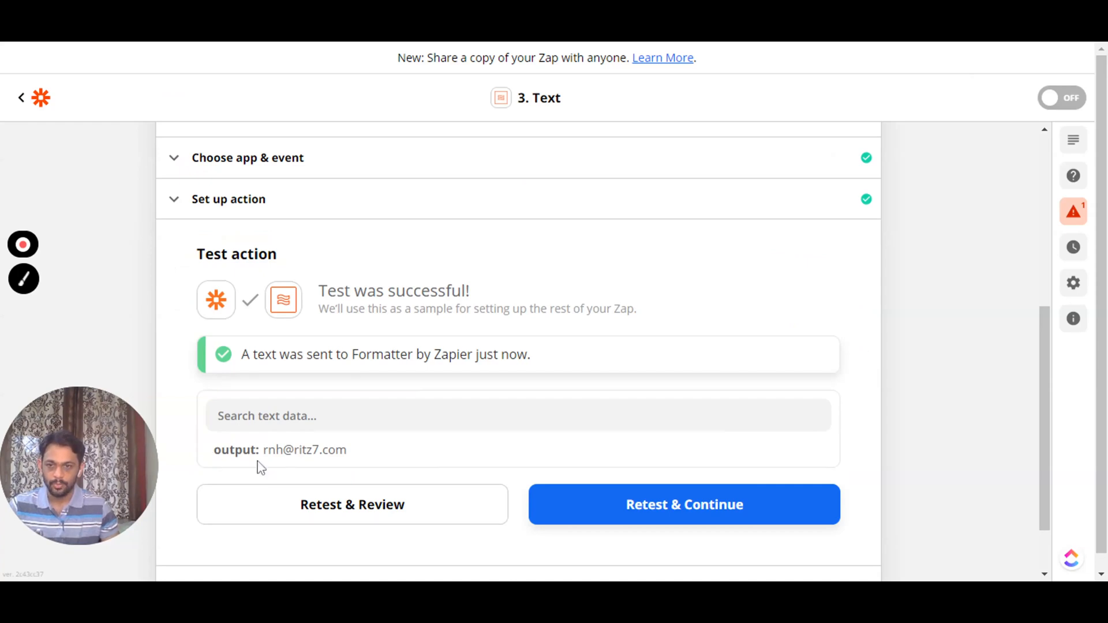
pyautogui.moveTo(263, 451); pyautogui.dragTo(347, 450)
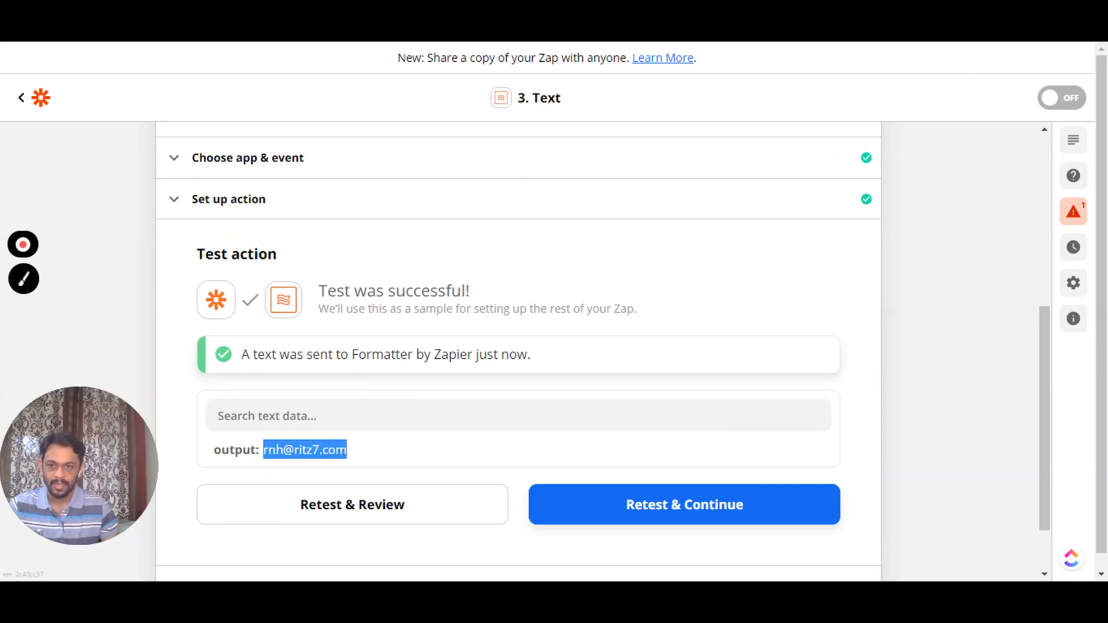
# - Reopen the setup and switch the transform to Extract Number
pyautogui.click(290, 211)
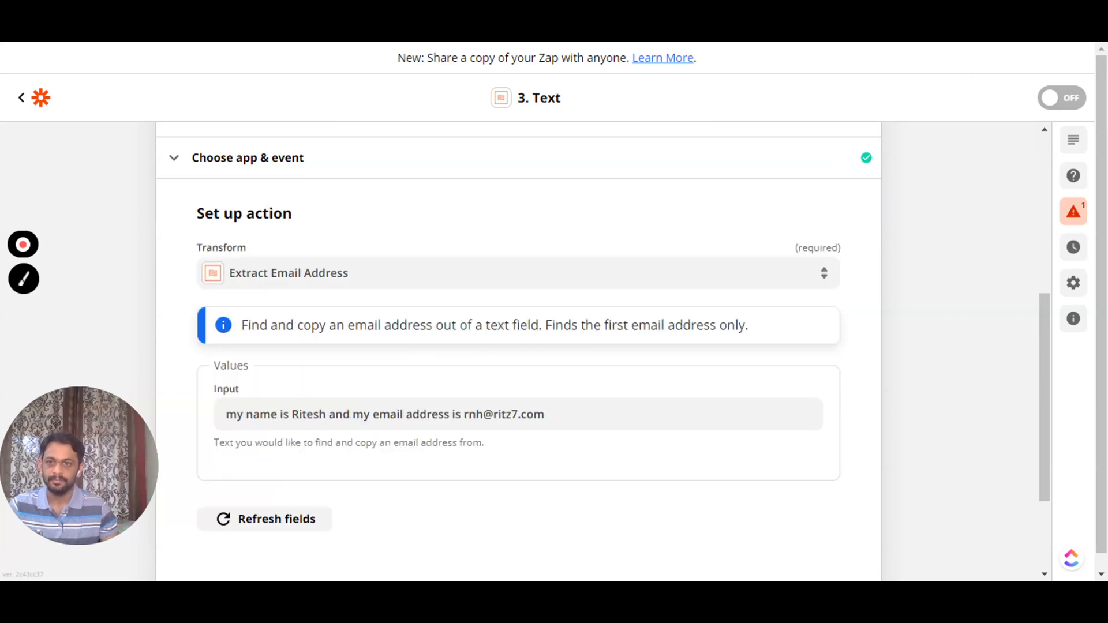
pyautogui.click(294, 272)
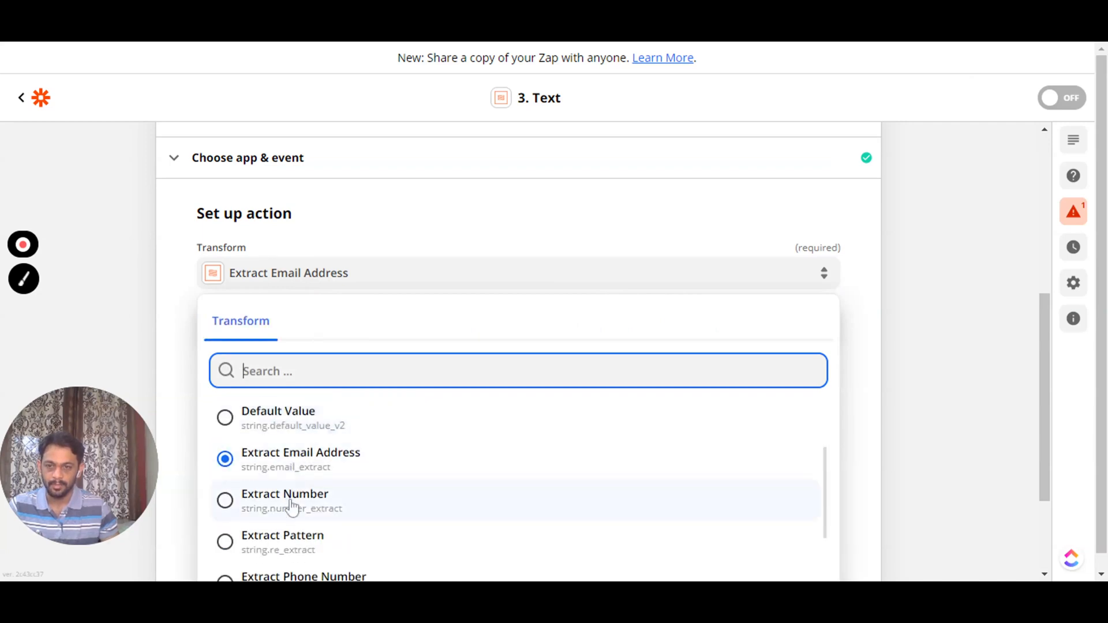
pyautogui.click(291, 507)
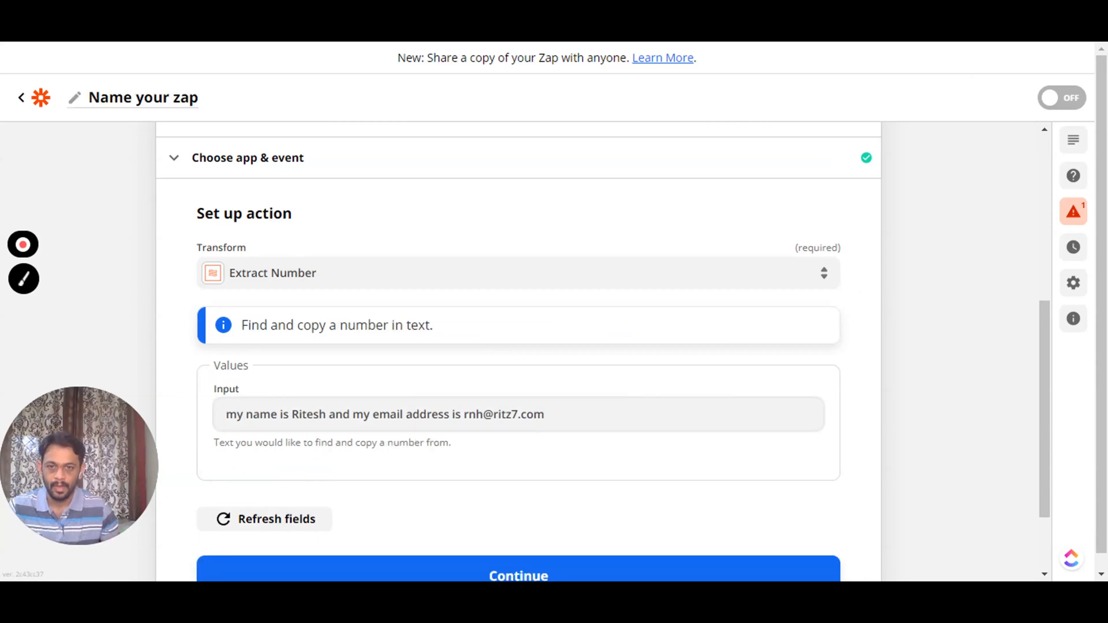
# - Replace the Input with the sentence 'My application number is …' plus the number
pyautogui.moveTo(546, 414); pyautogui.dragTo(218, 413)
pyautogui.write('M')
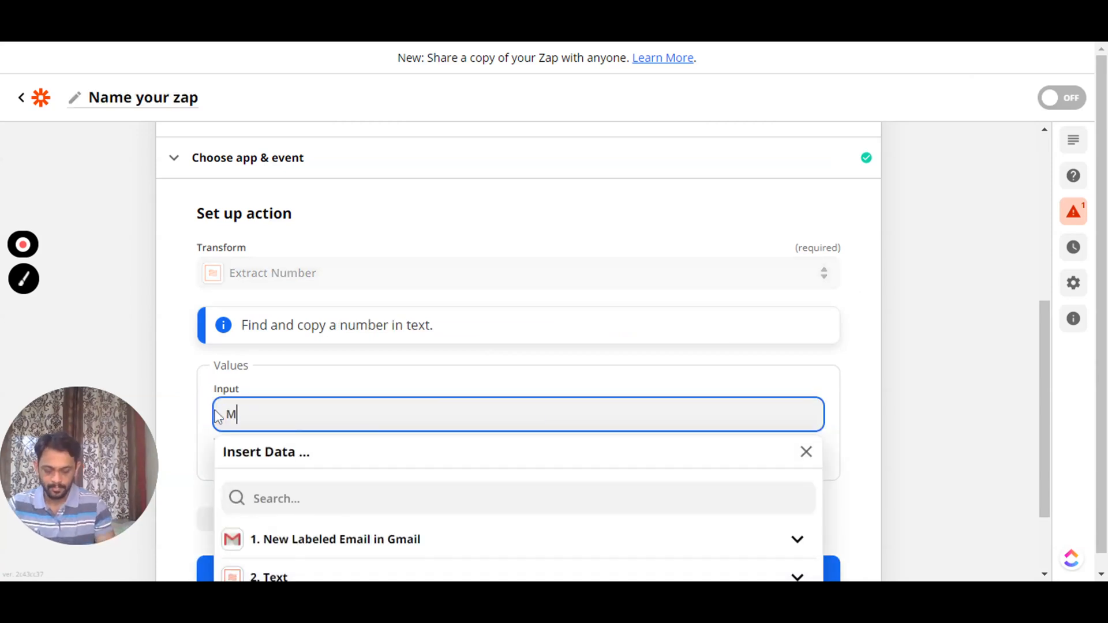
pyautogui.write('y applu')
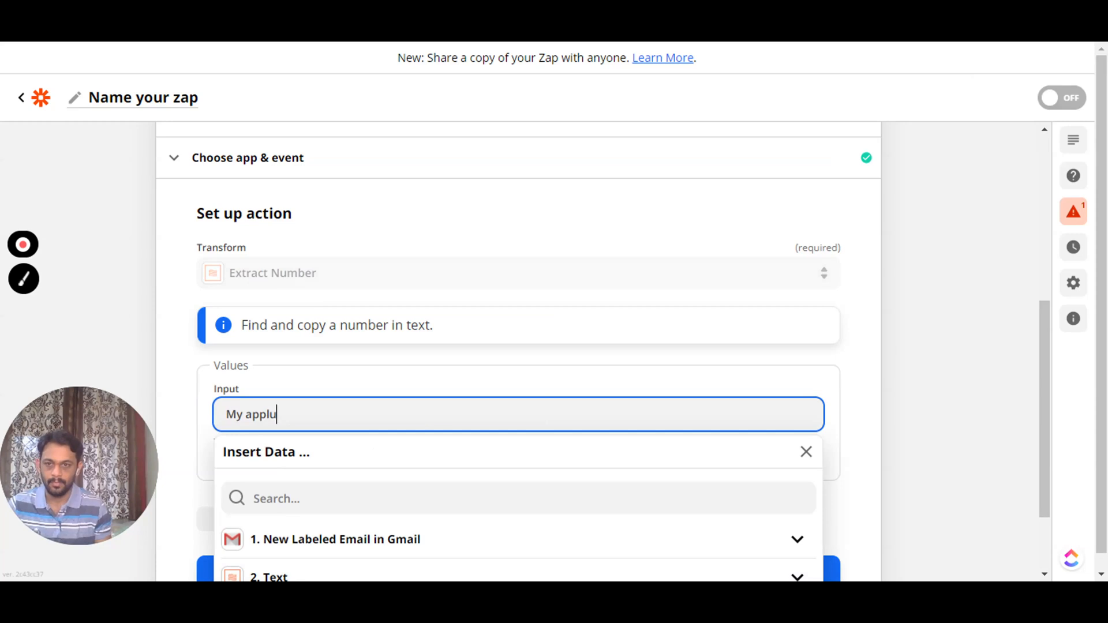
pyautogui.press('BackSpace')
pyautogui.write('ication ')
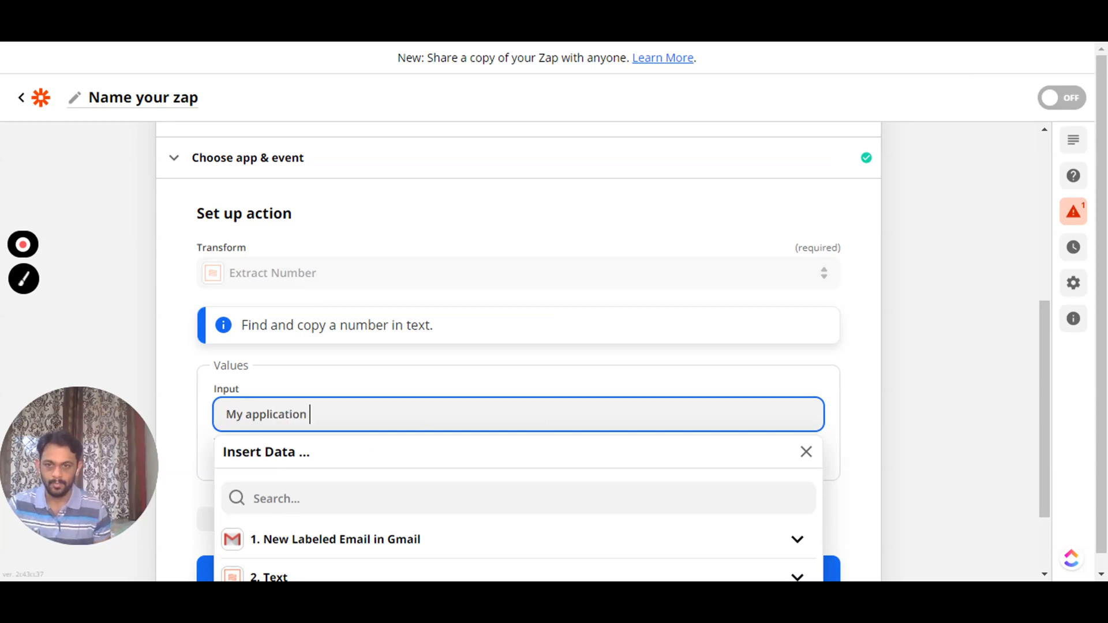
pyautogui.write('number is ')
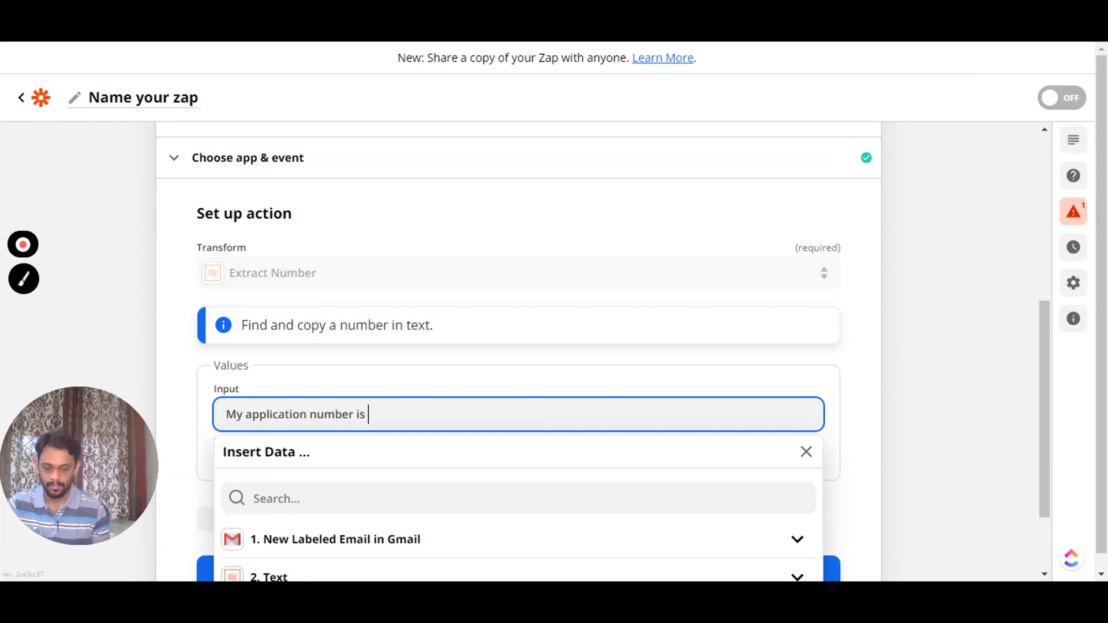
pyautogui.write('45628')
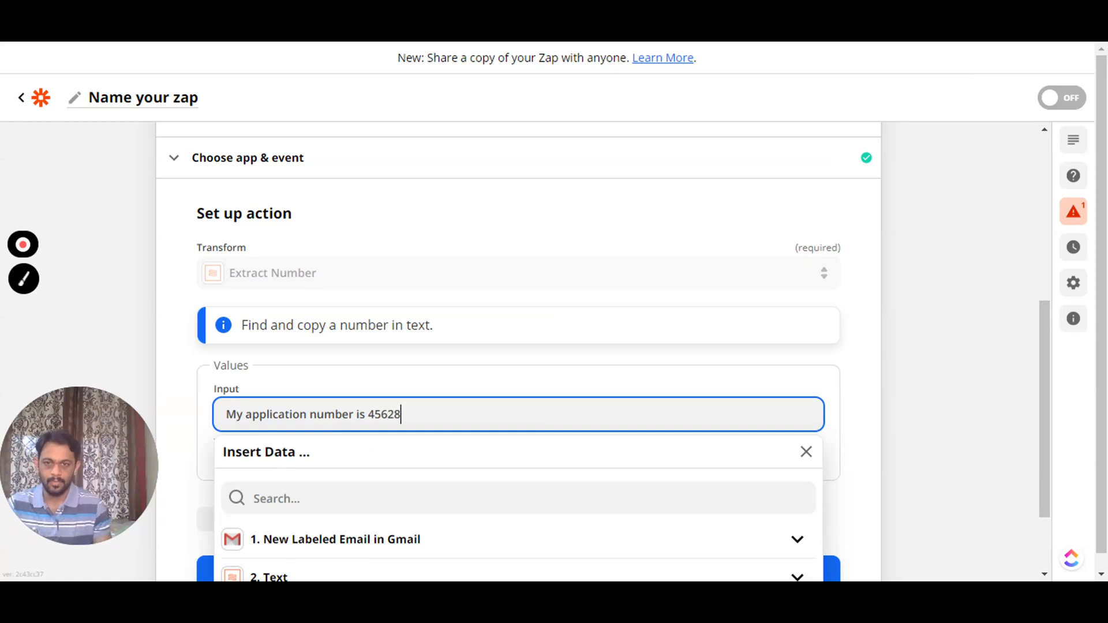
pyautogui.click(184, 405)
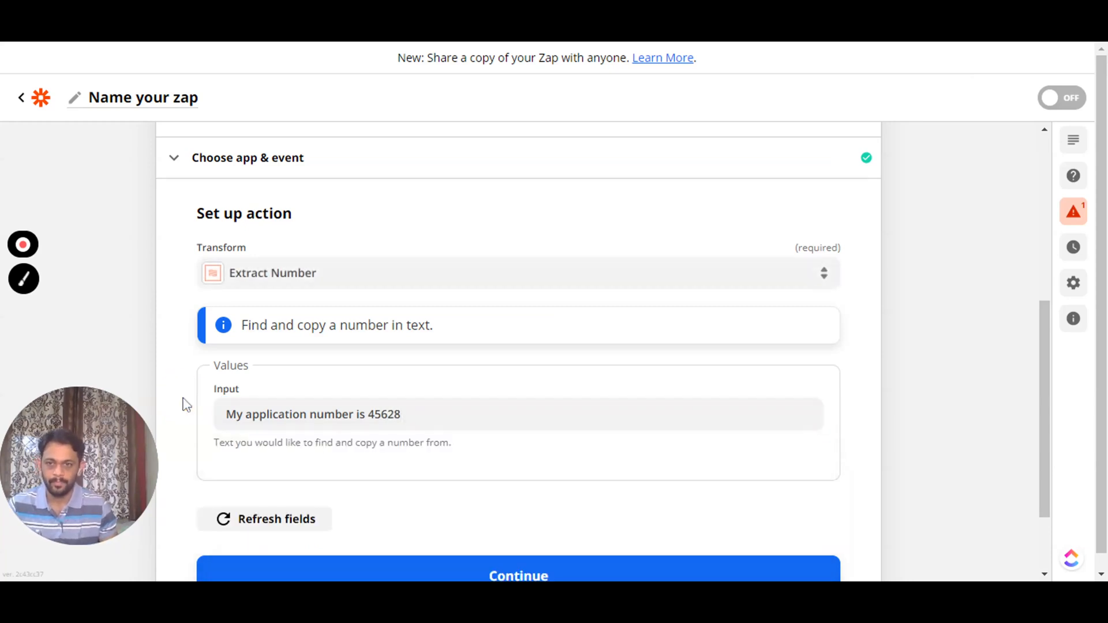
pyautogui.scroll(-2, 462, 537)
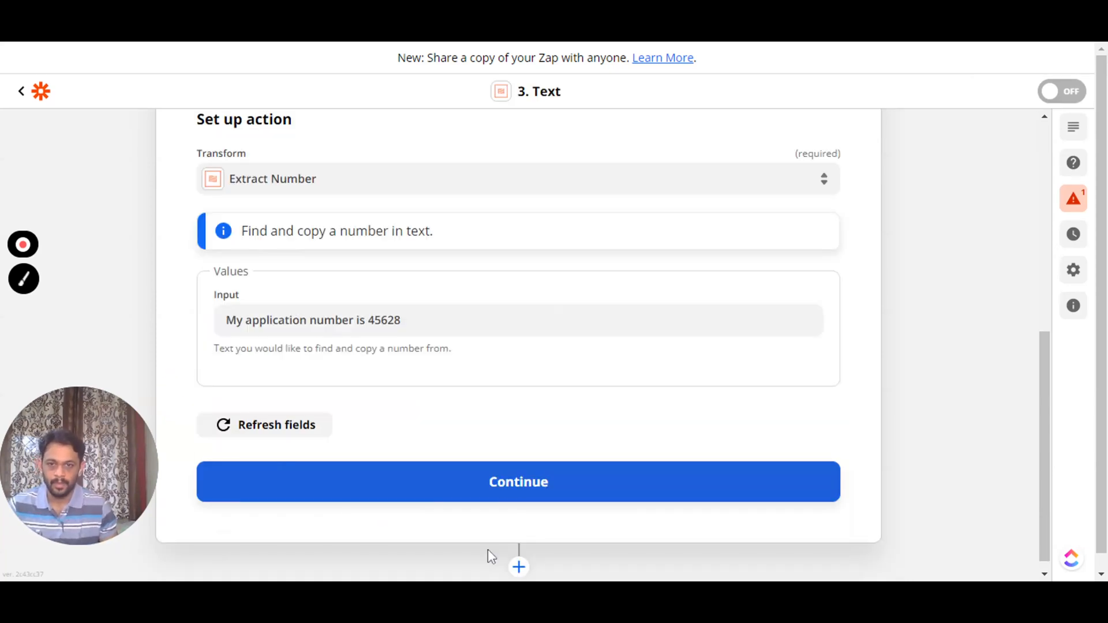
# - Retest the Extract Number step, check the extracted number output, and reopen the setup
pyautogui.click(507, 492)
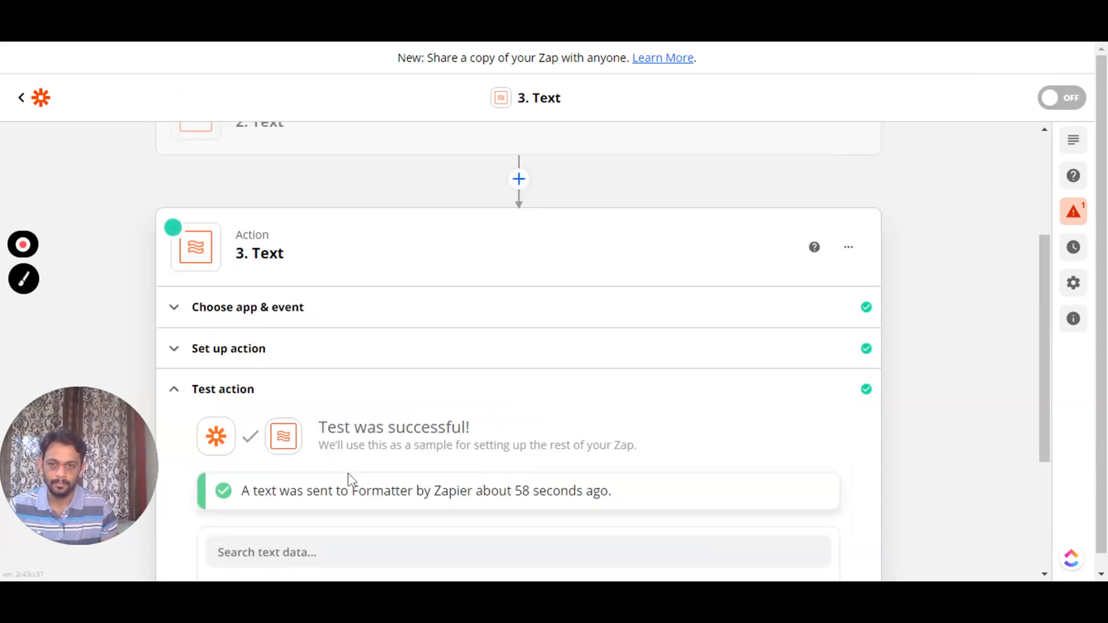
pyautogui.scroll(-2, 351, 480)
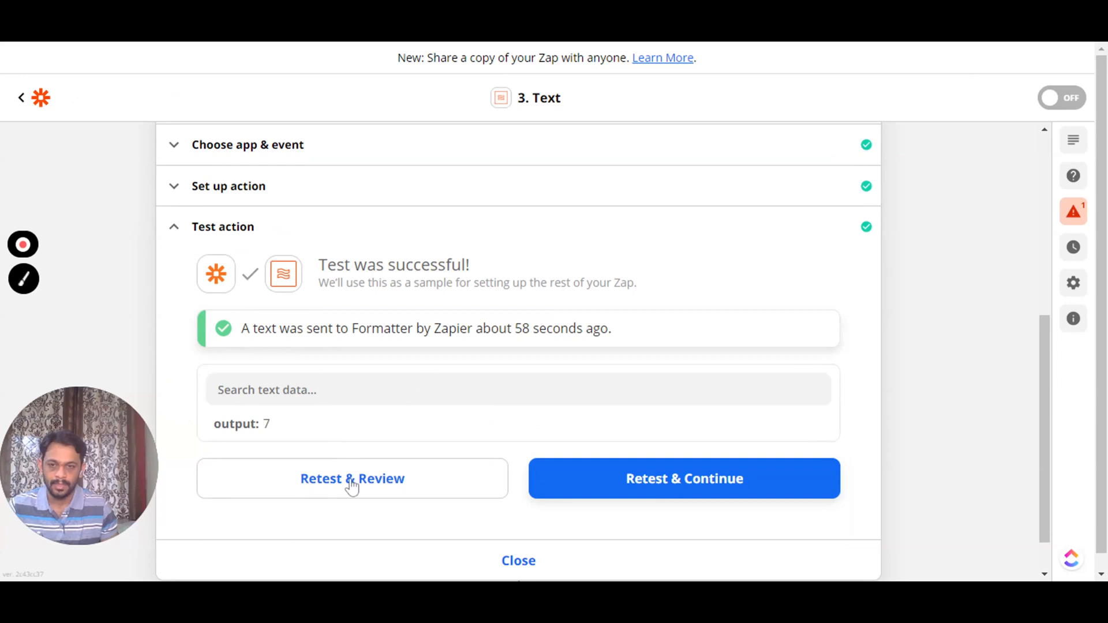
pyautogui.click(351, 479)
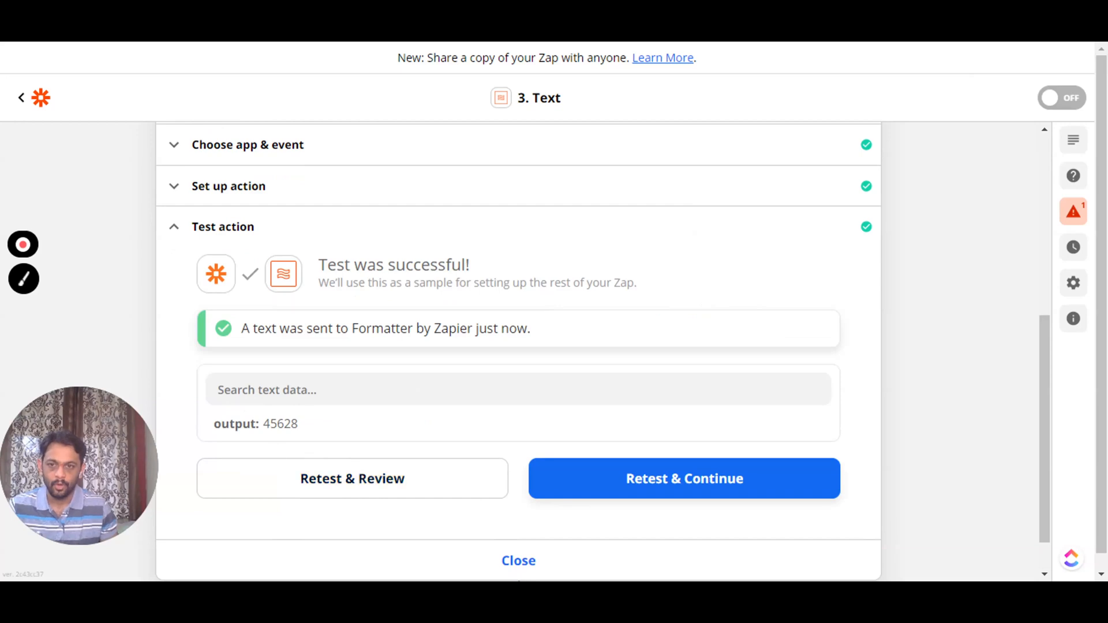
pyautogui.moveTo(264, 427); pyautogui.dragTo(300, 426)
pyautogui.click(301, 428)
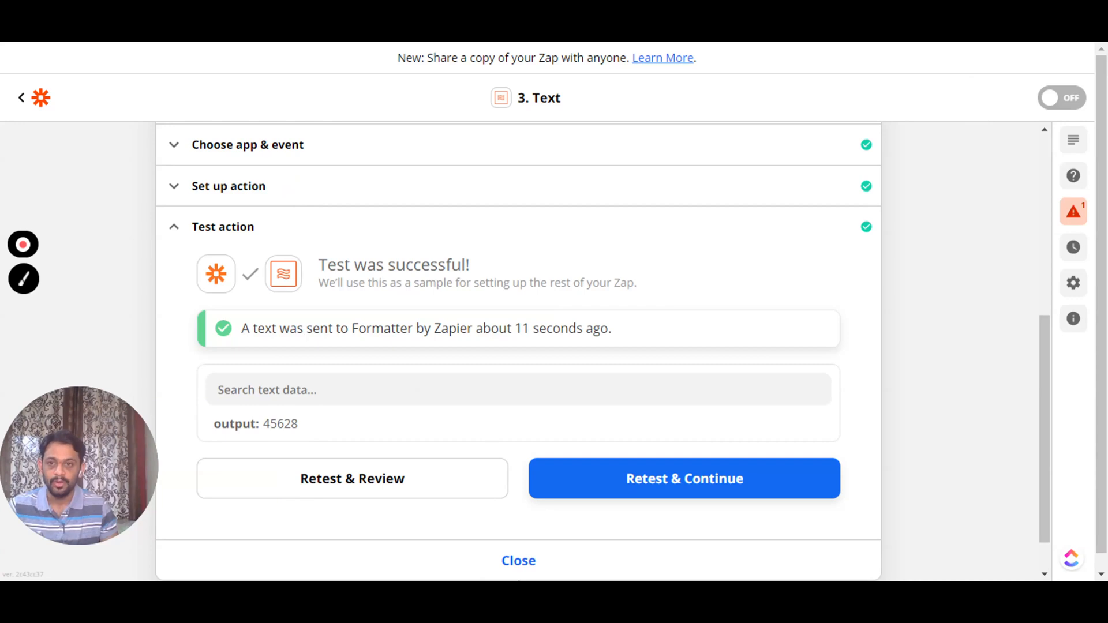
pyautogui.click(283, 187)
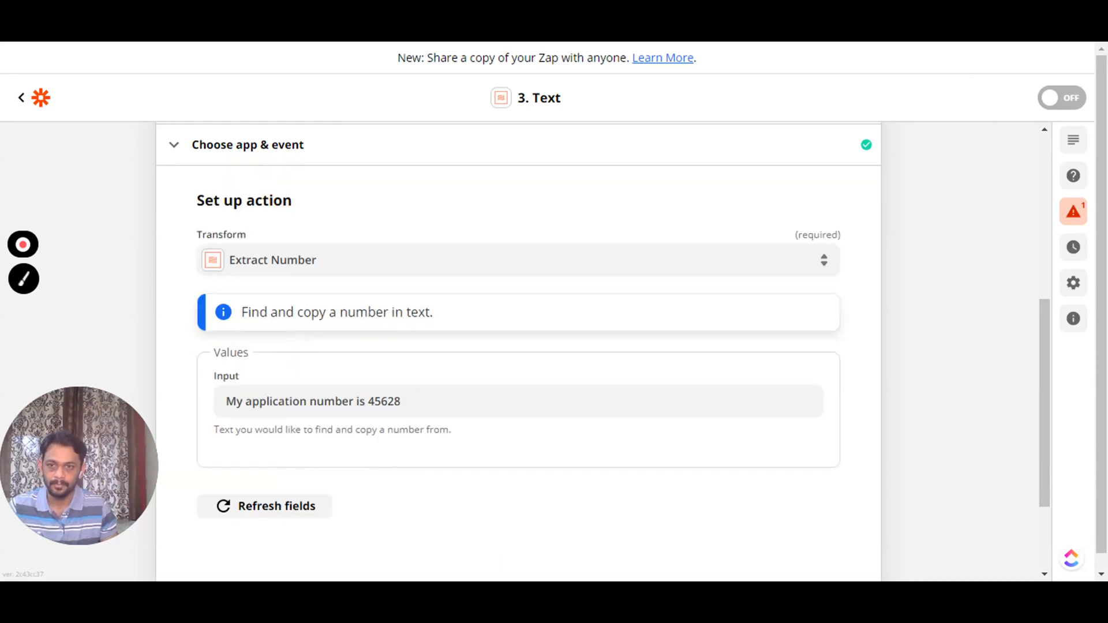
# - Switch the step's transform to Extract URL
pyautogui.click(289, 260)
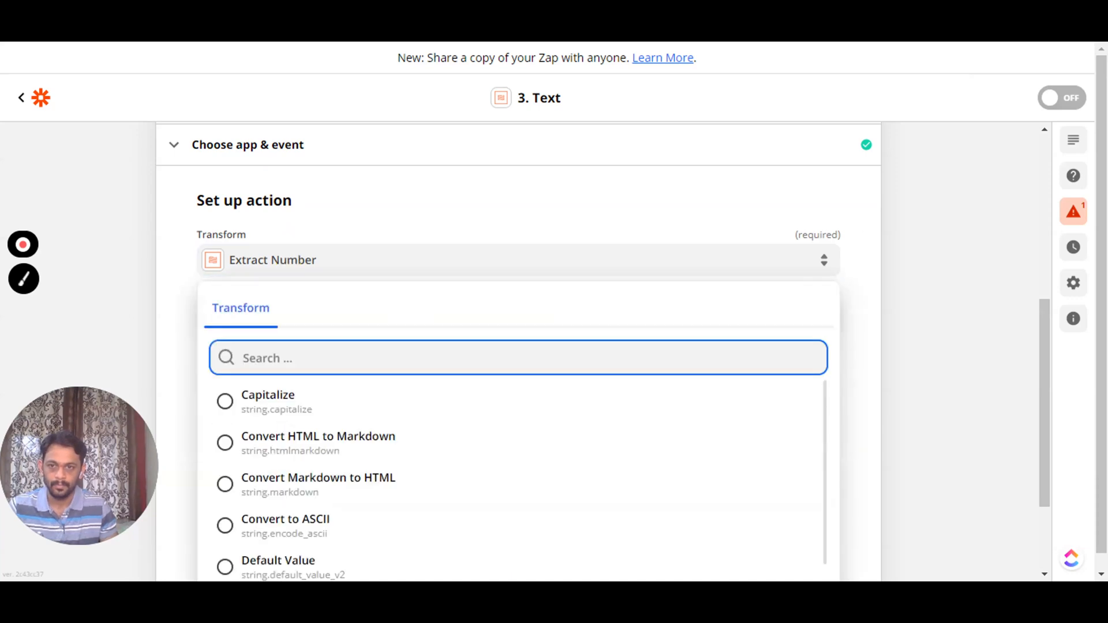
pyautogui.scroll(-4, 281, 426)
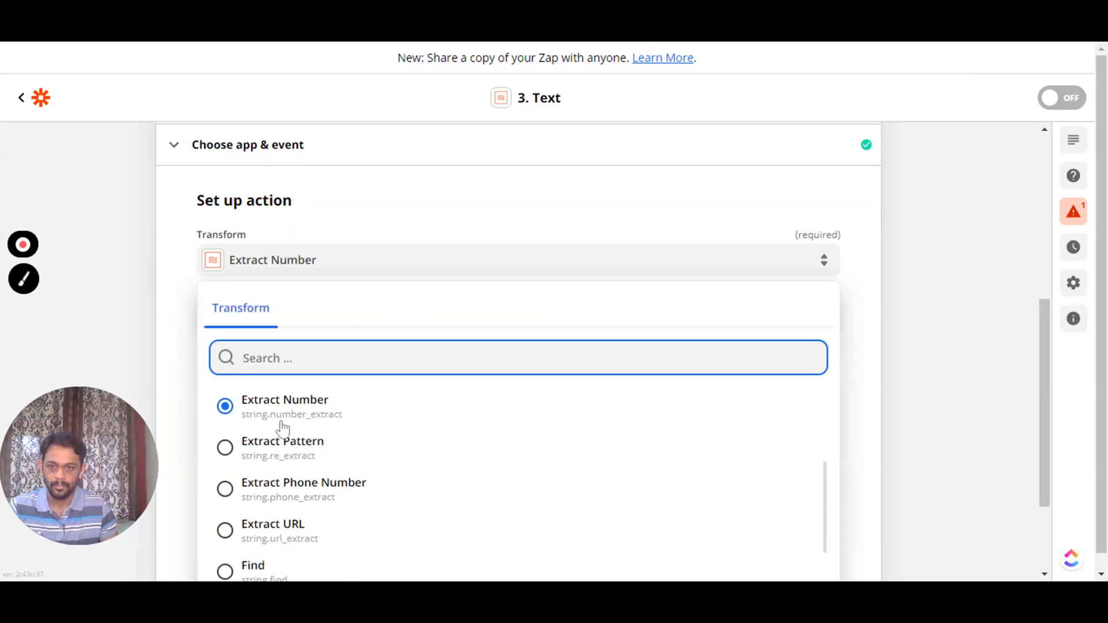
pyautogui.click(283, 442)
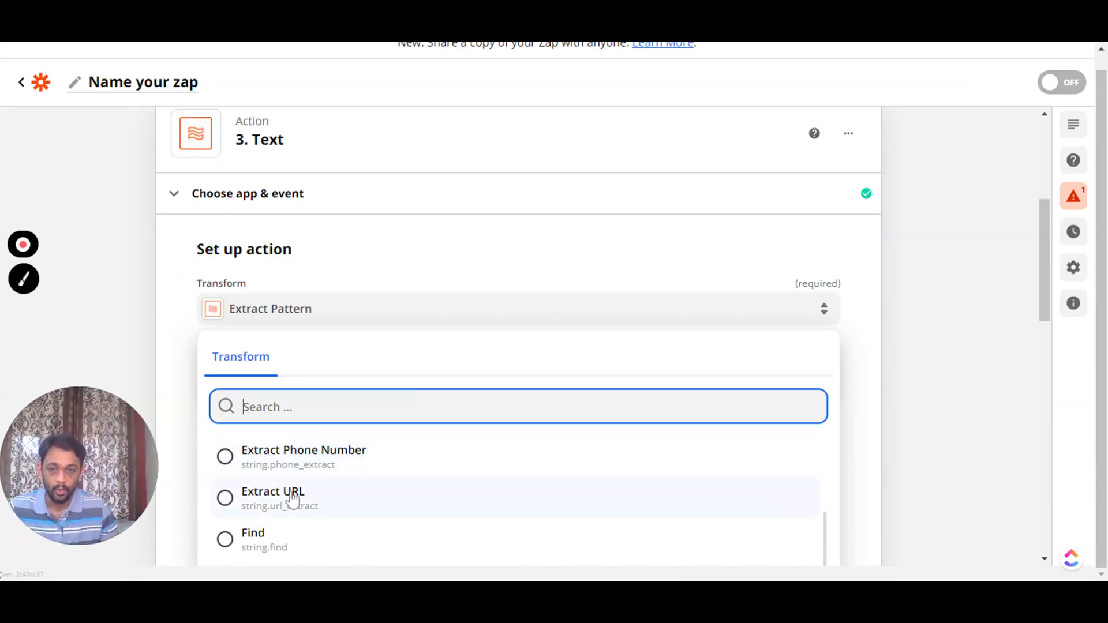
pyautogui.click(292, 500)
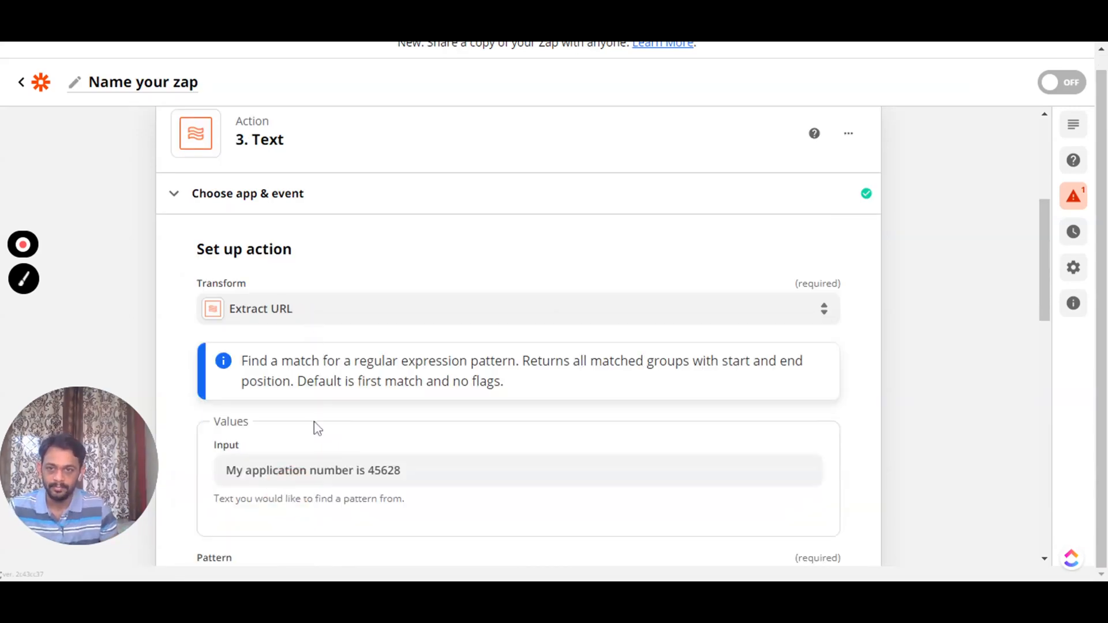
pyautogui.moveTo(403, 471); pyautogui.dragTo(224, 468)
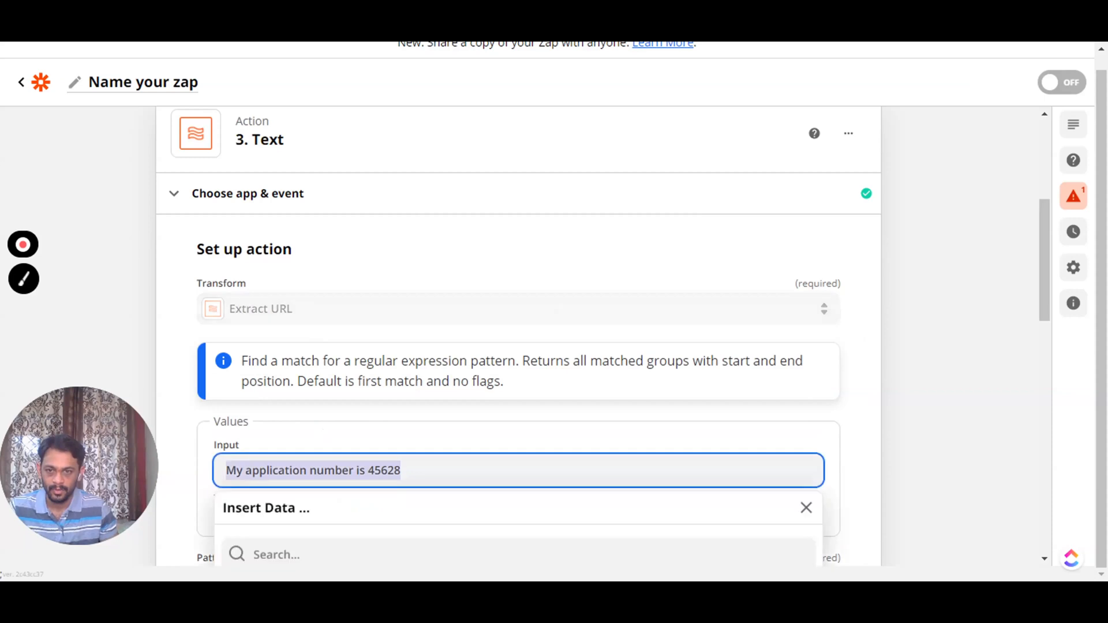
pyautogui.write('My websi')
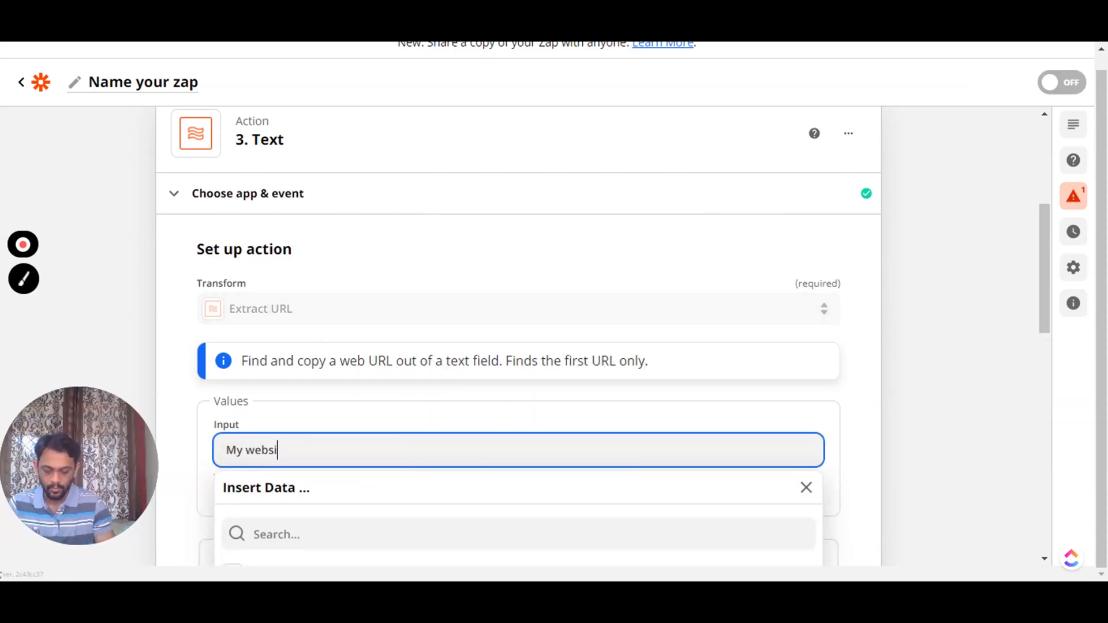
pyautogui.write('te link is ')
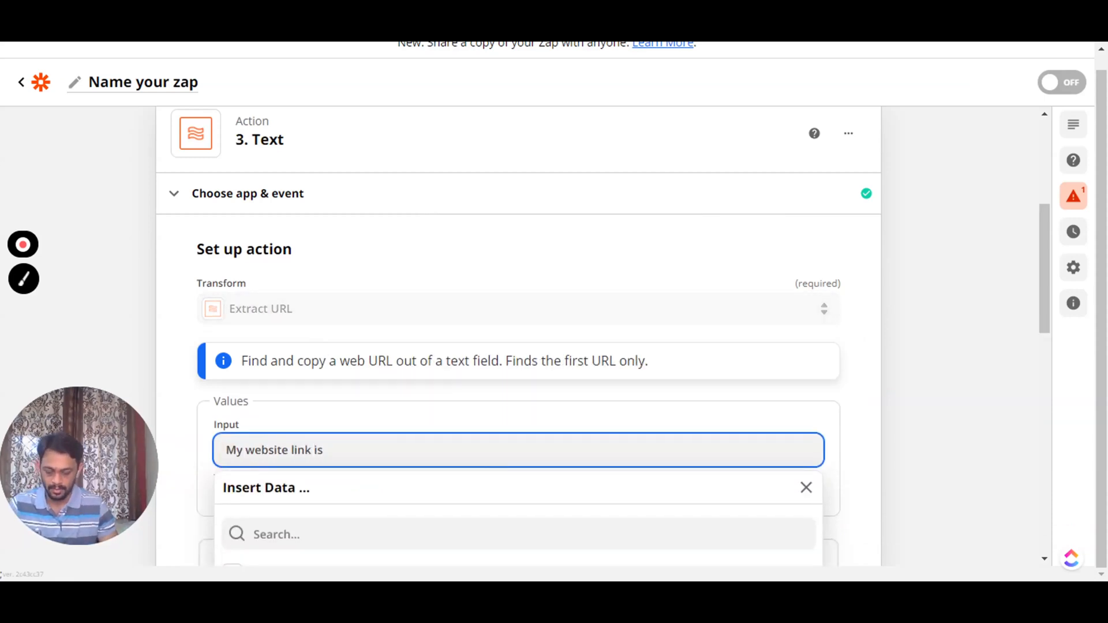
pyautogui.write('https://www.ritz7.com/')
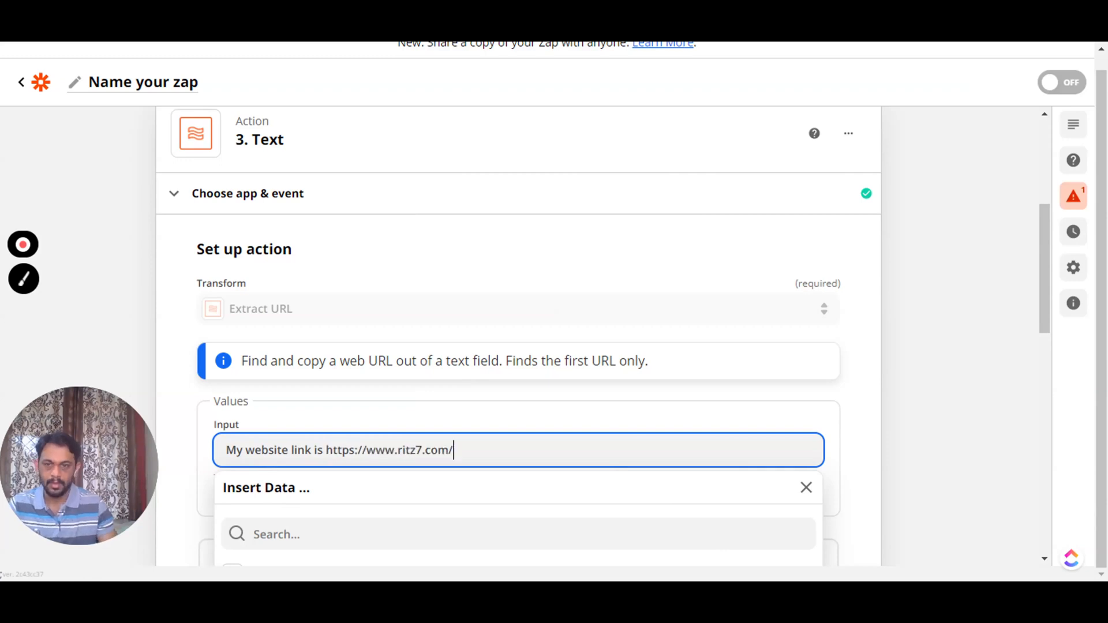
pyautogui.click(184, 422)
pyautogui.scroll(-1, 220, 361)
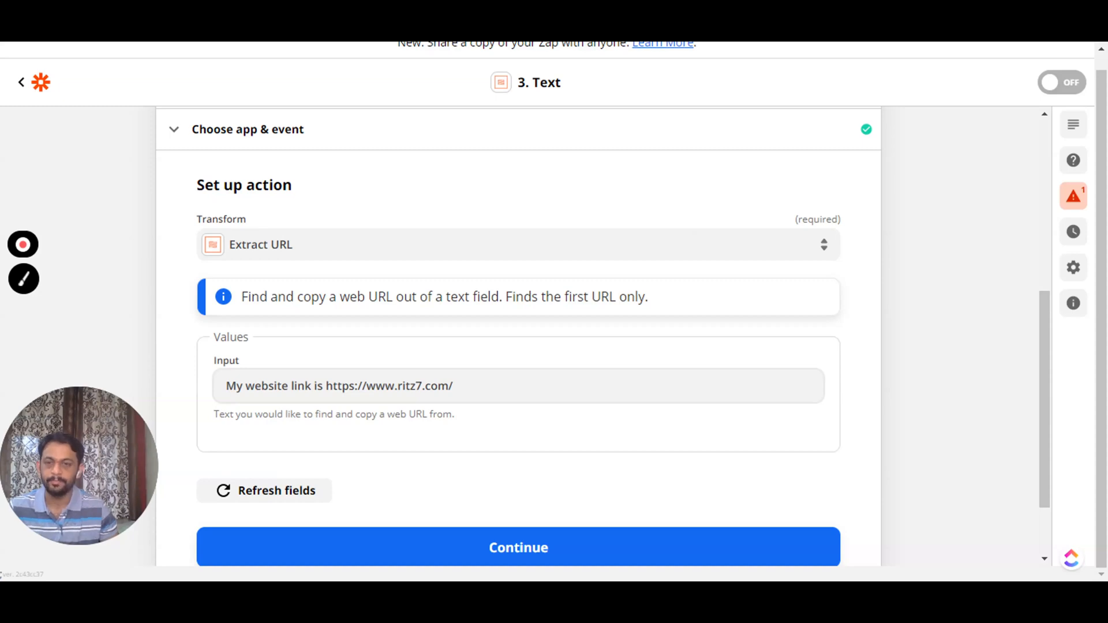
pyautogui.click(265, 436)
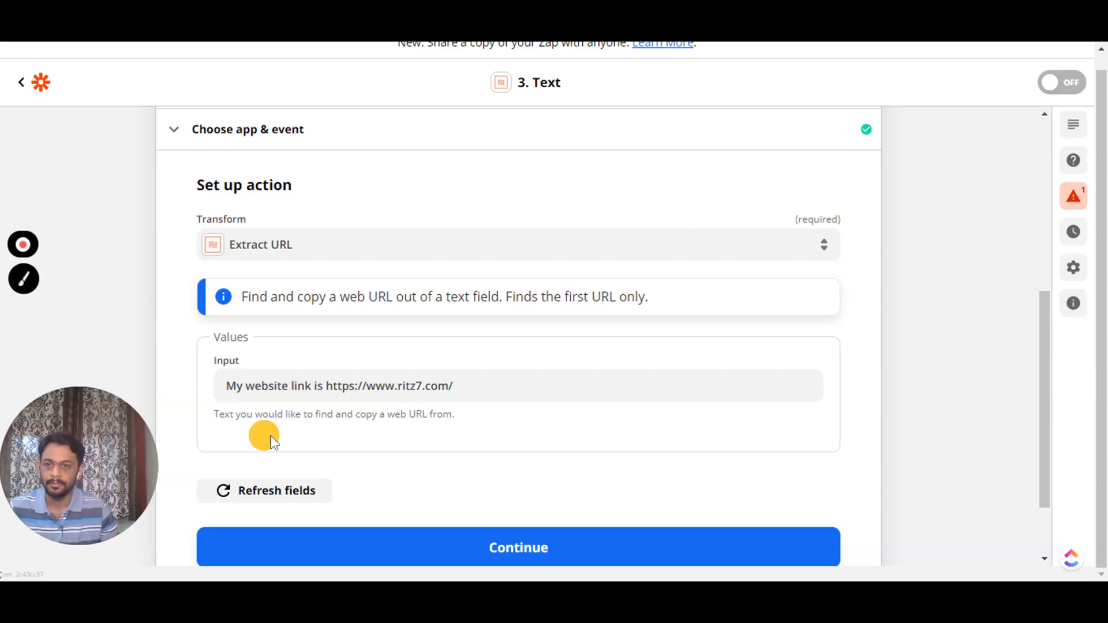
pyautogui.click(530, 547)
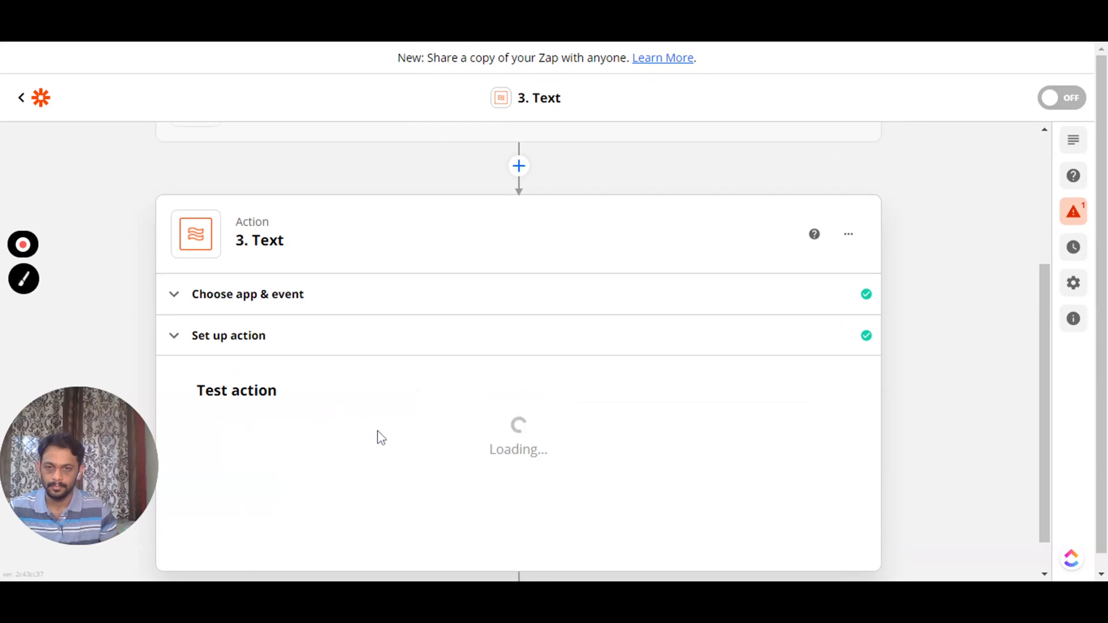
pyautogui.scroll(-2, 379, 437)
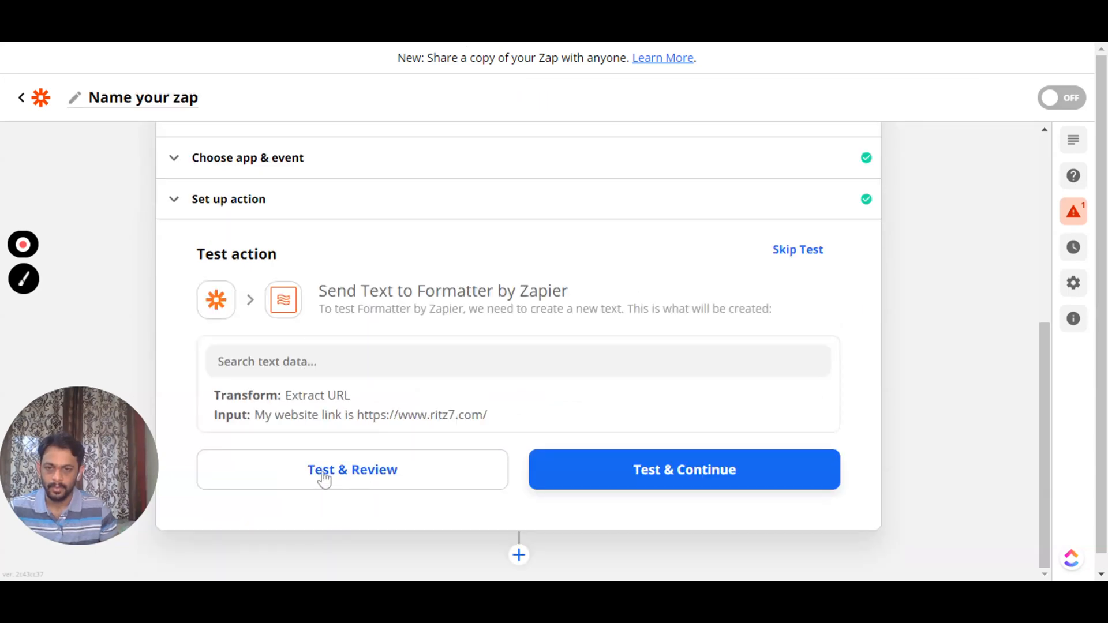
pyautogui.click(376, 479)
pyautogui.click(376, 479)
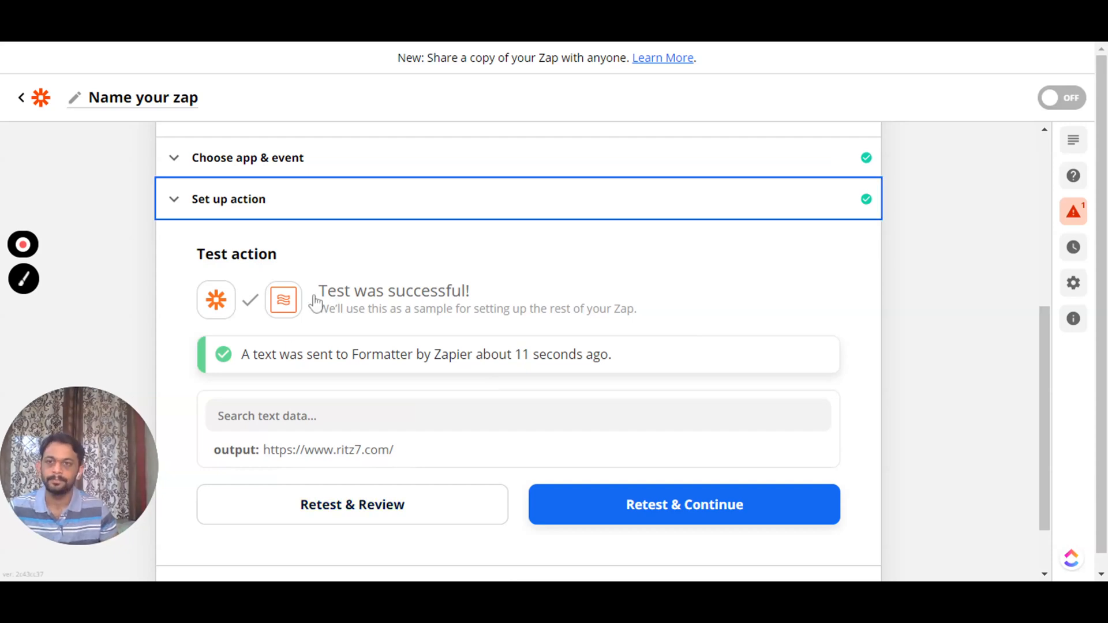
pyautogui.click(268, 198)
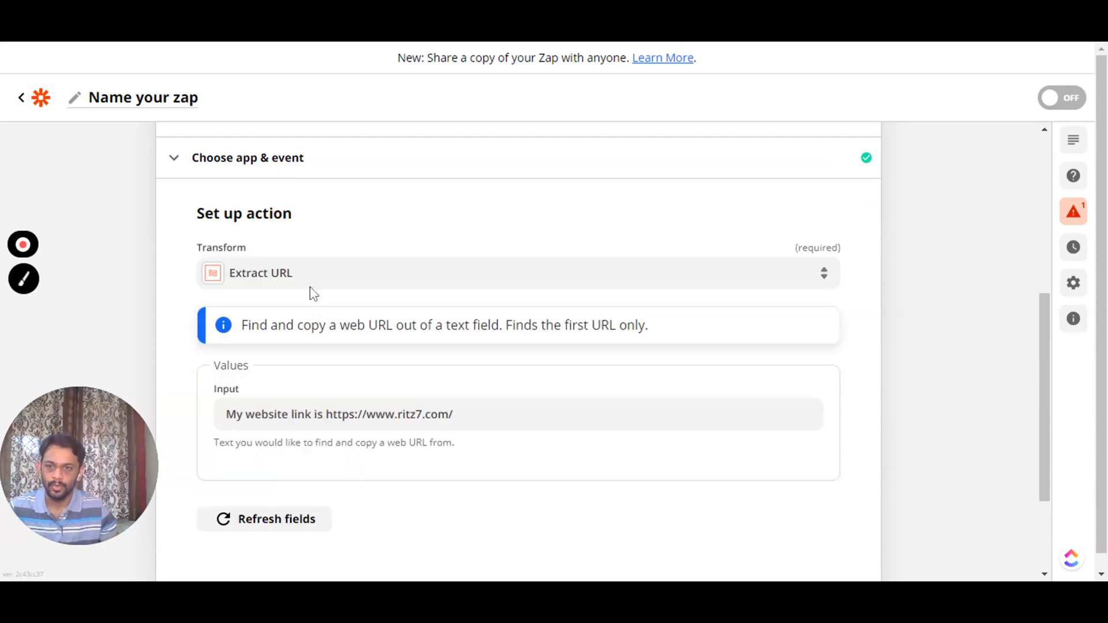
# - Switch the Text transform to Find and enter a name-and-hometown sample sentence as Input
pyautogui.click(318, 276)
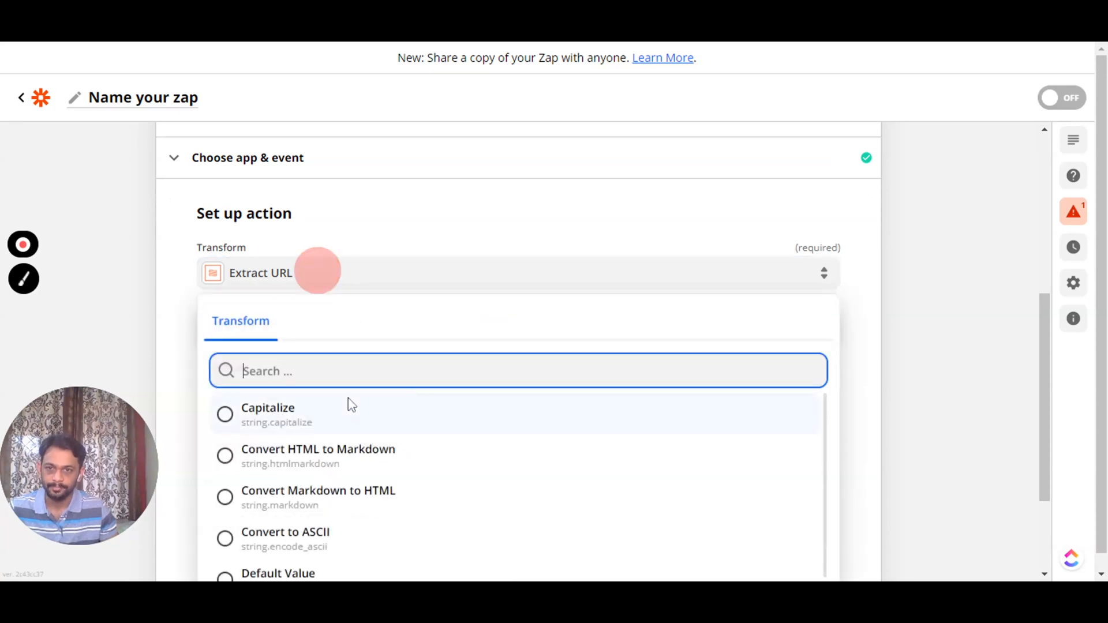
pyautogui.scroll(-6, 342, 479)
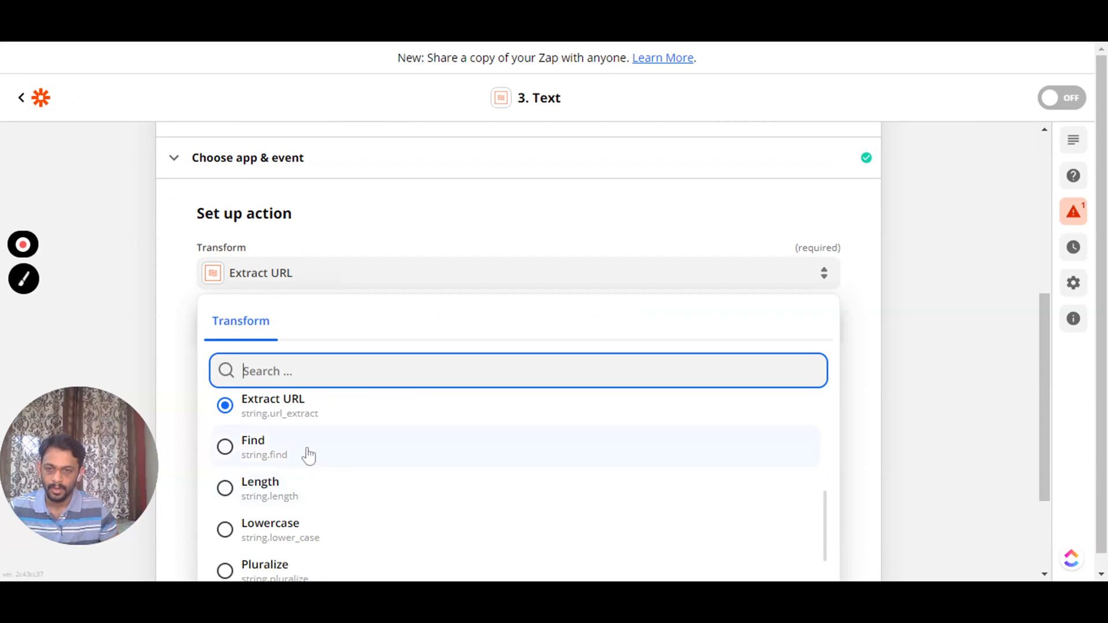
pyautogui.click(252, 455)
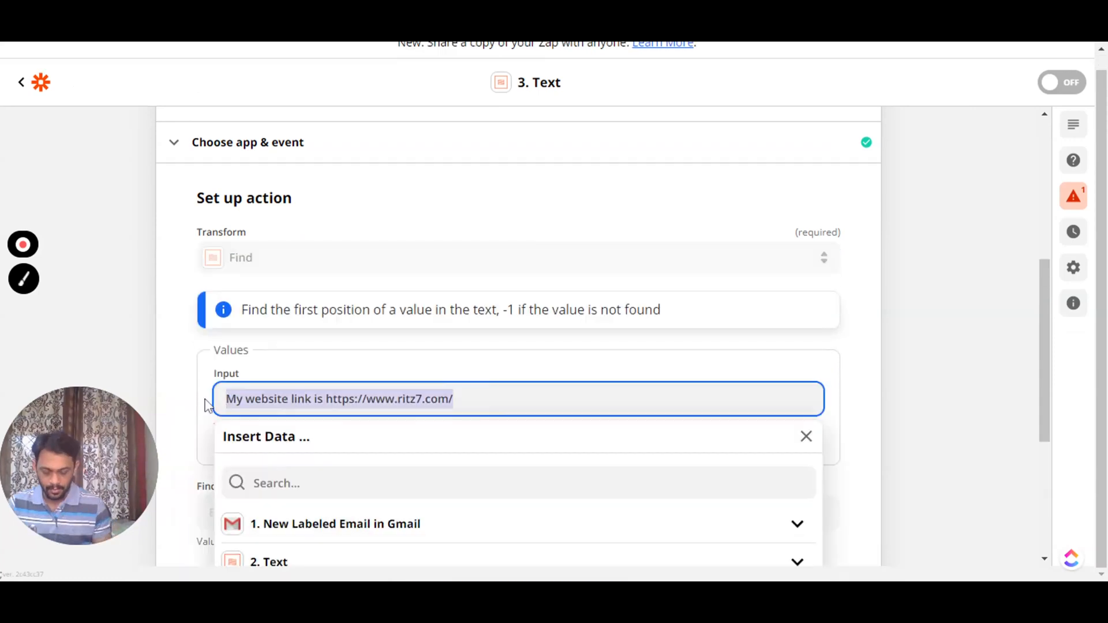
pyautogui.write('My nam')
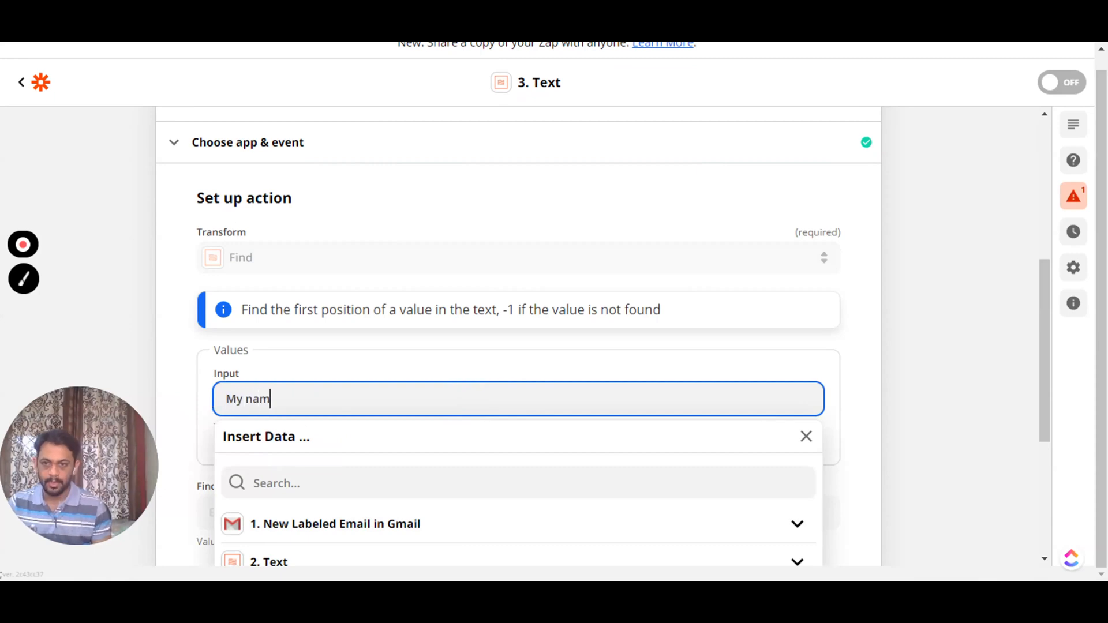
pyautogui.write('e is Rites')
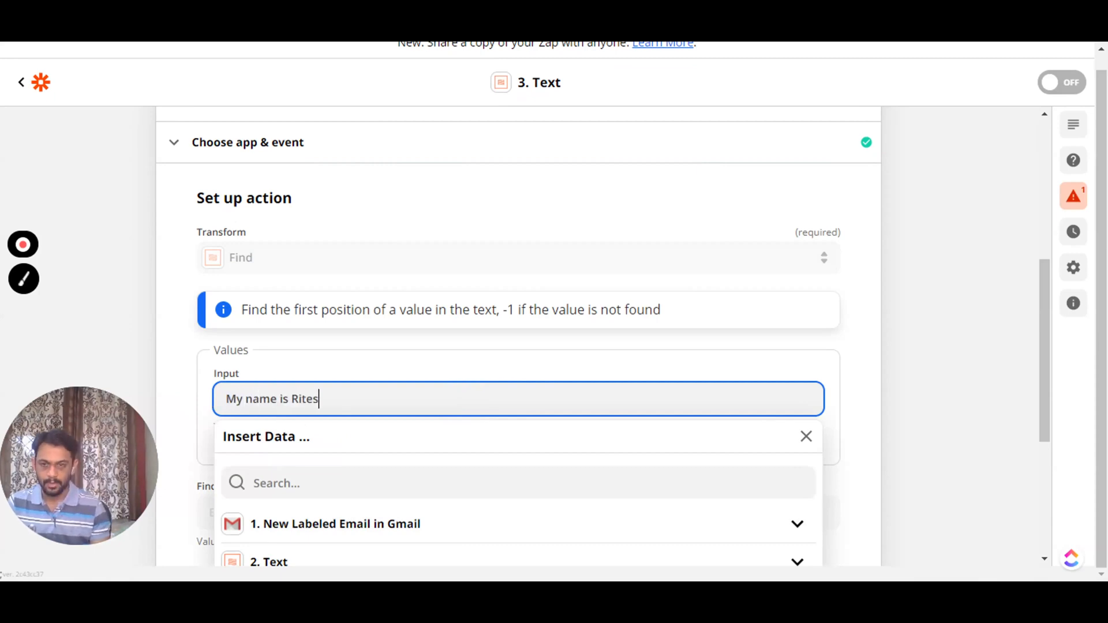
pyautogui.write('h and I')
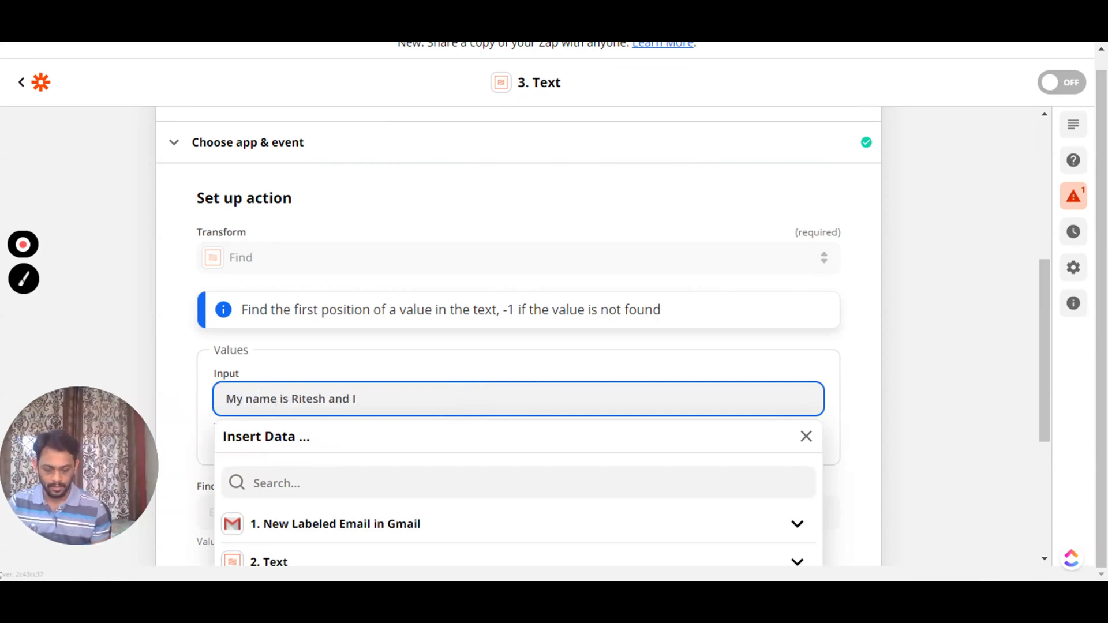
pyautogui.write("'m from ")
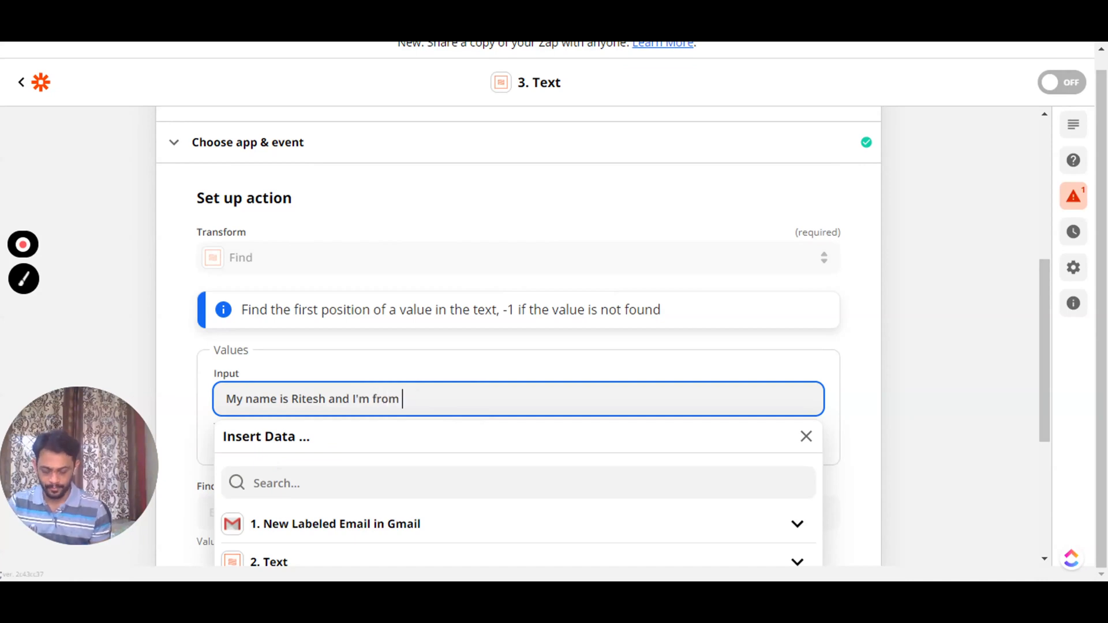
pyautogui.write('Hubli.')
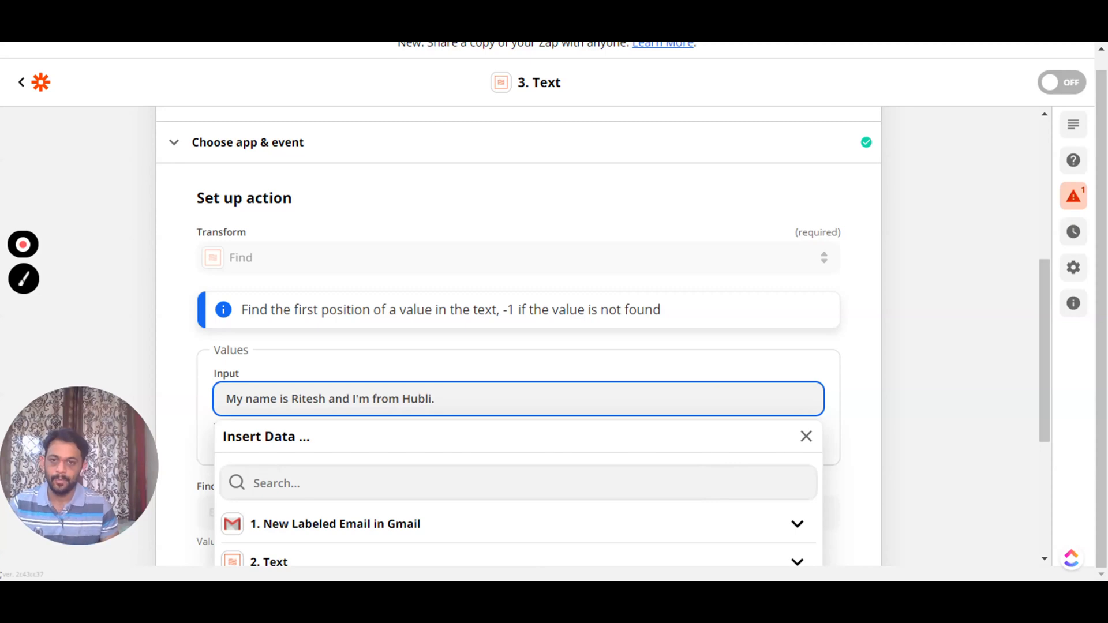
pyautogui.click(681, 367)
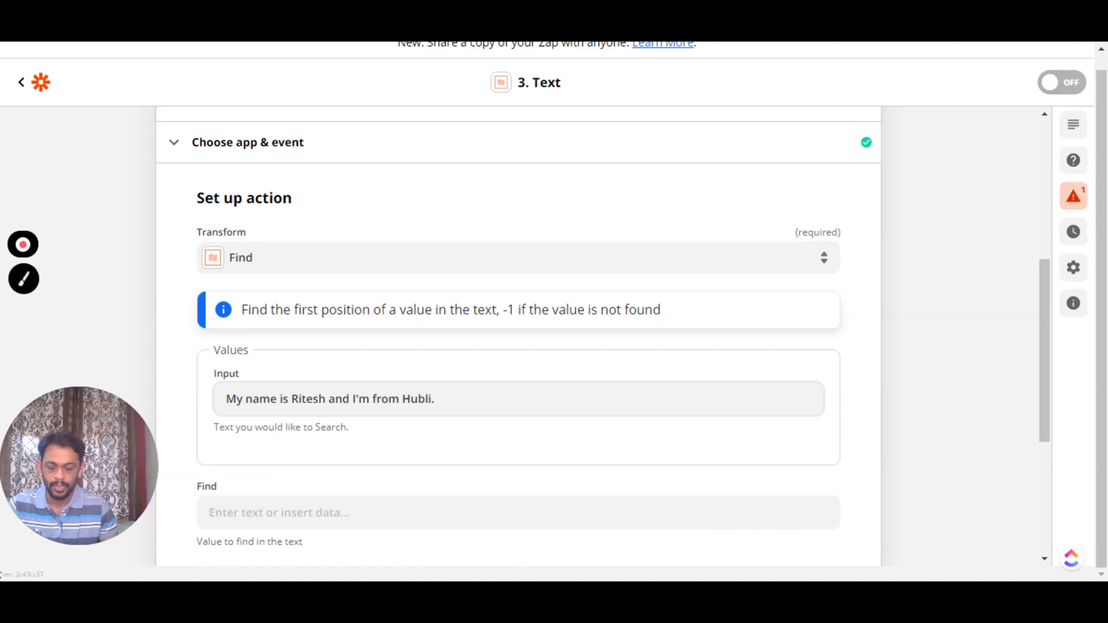
# - Search for 'from' with Skip Characters left empty, and continue to testing
pyautogui.scroll(-2, 292, 440)
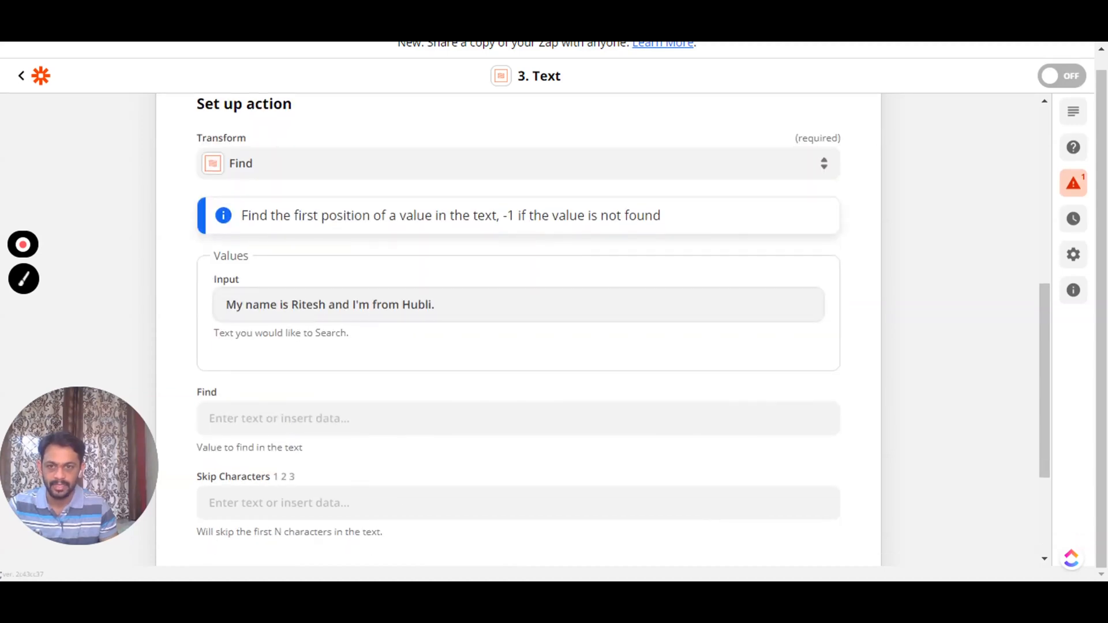
pyautogui.click(274, 417)
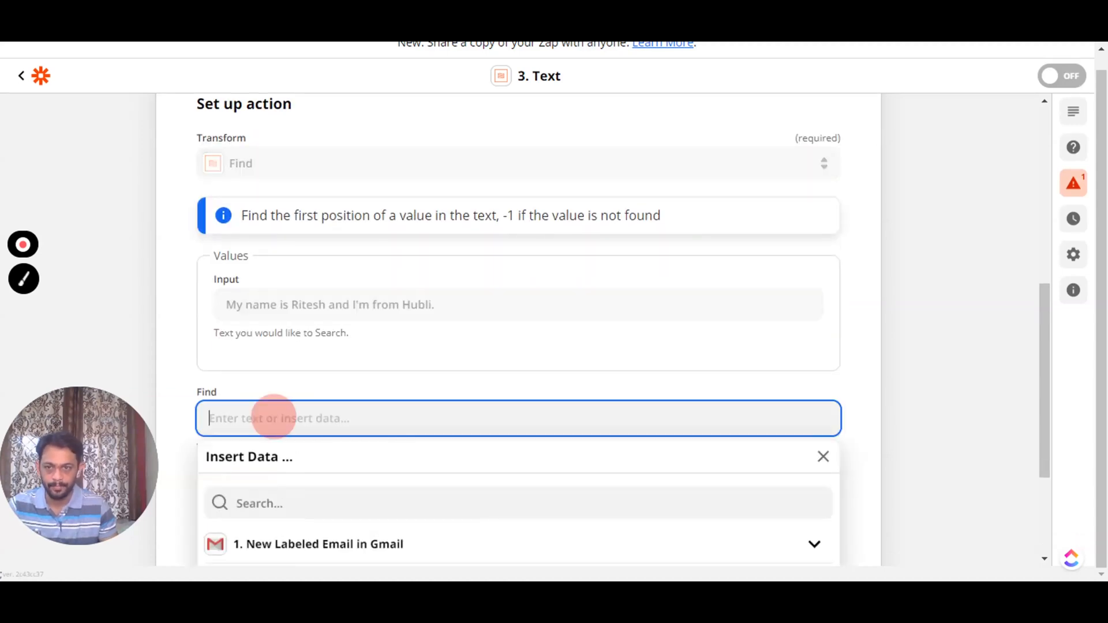
pyautogui.write('from')
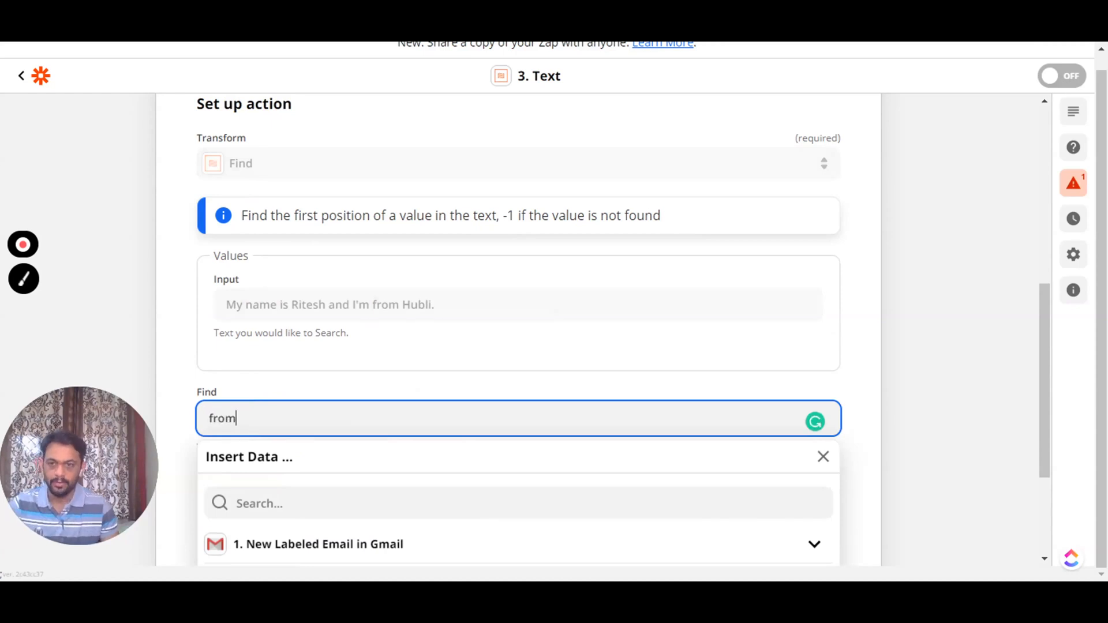
pyautogui.click(255, 382)
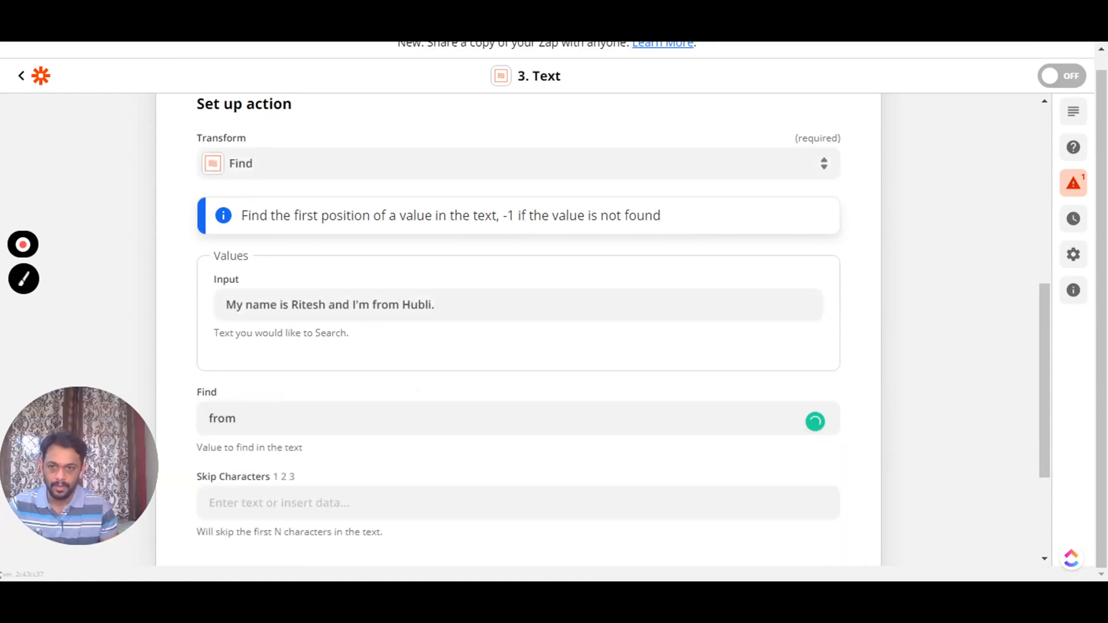
pyautogui.scroll(-2, 280, 477)
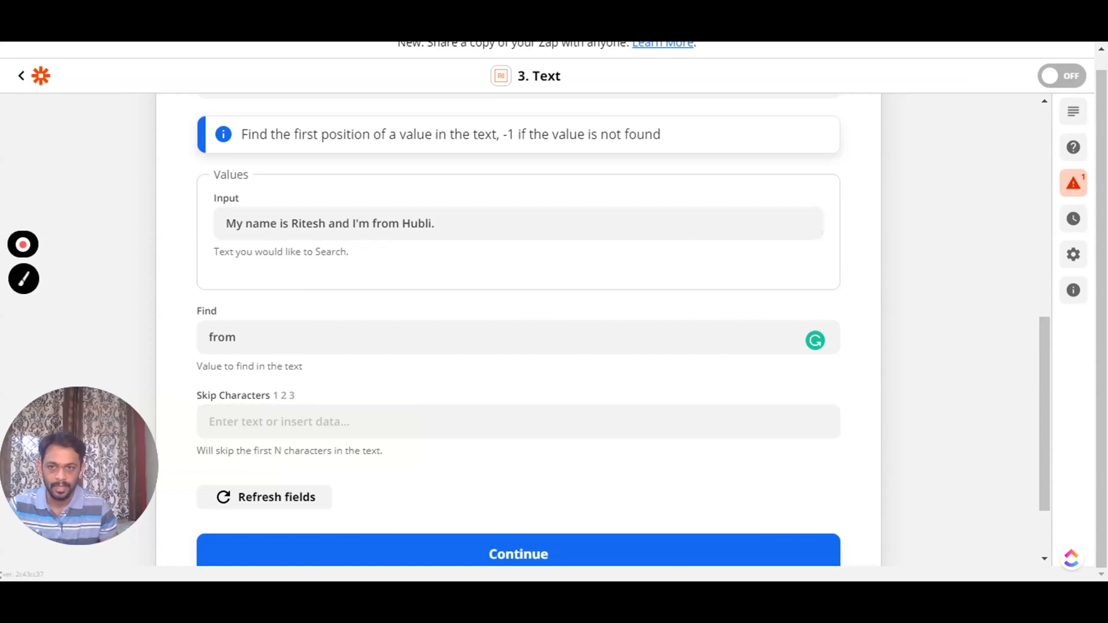
pyautogui.click(252, 425)
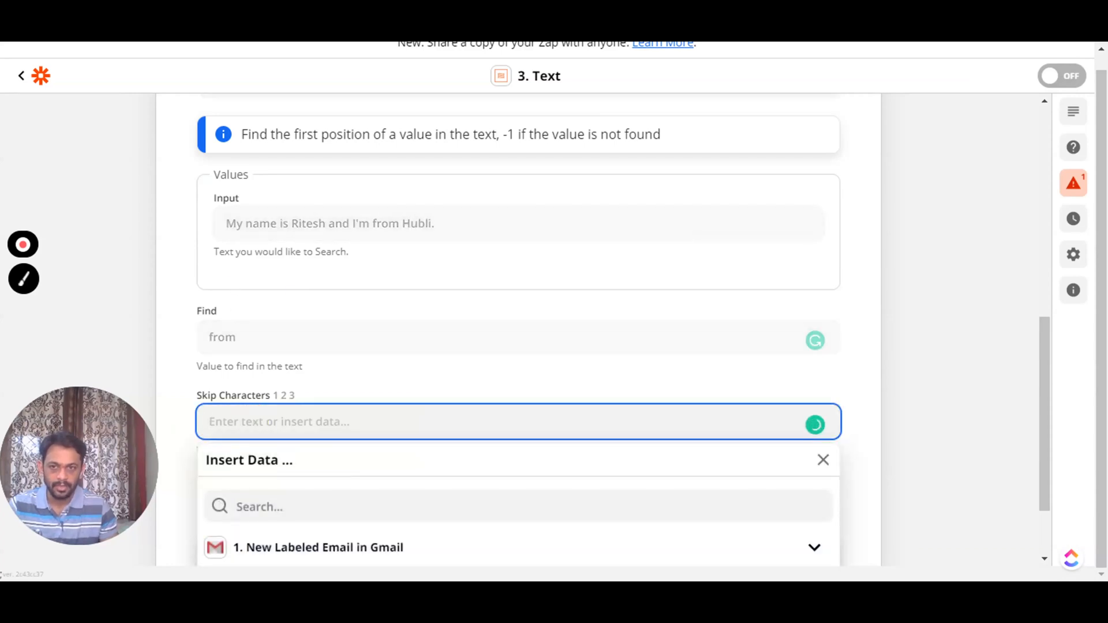
pyautogui.click(171, 387)
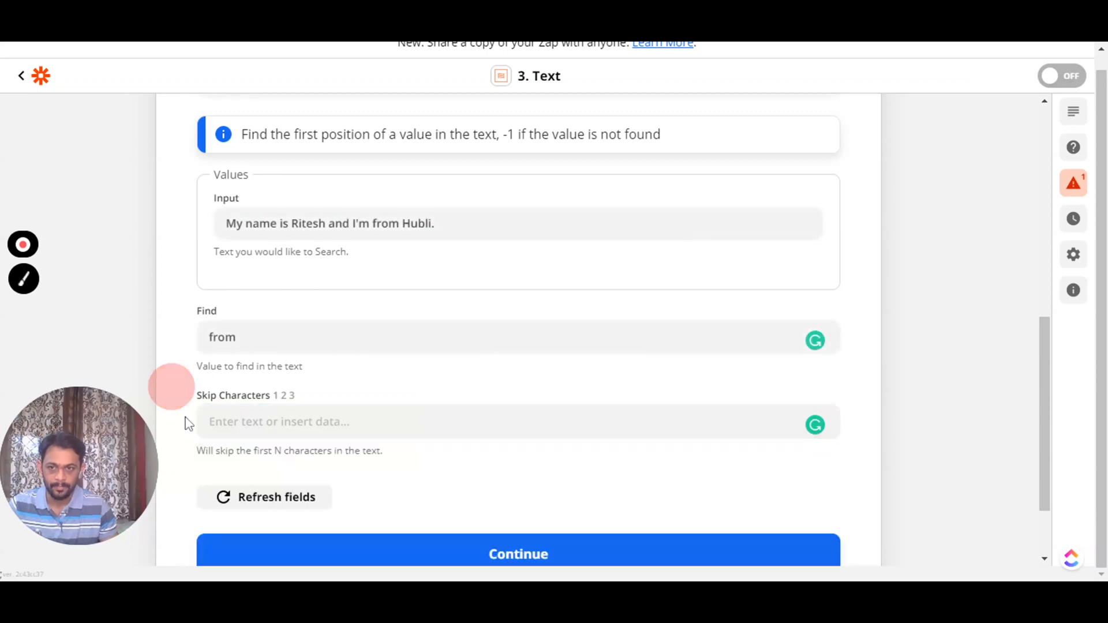
pyautogui.click(476, 558)
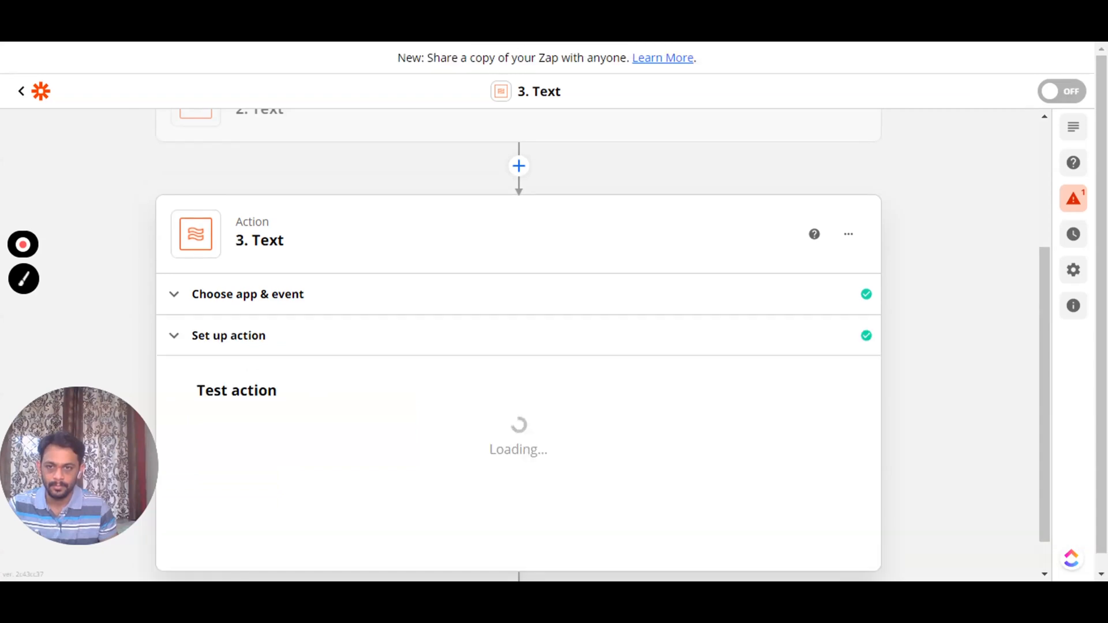
pyautogui.scroll(-4, 312, 404)
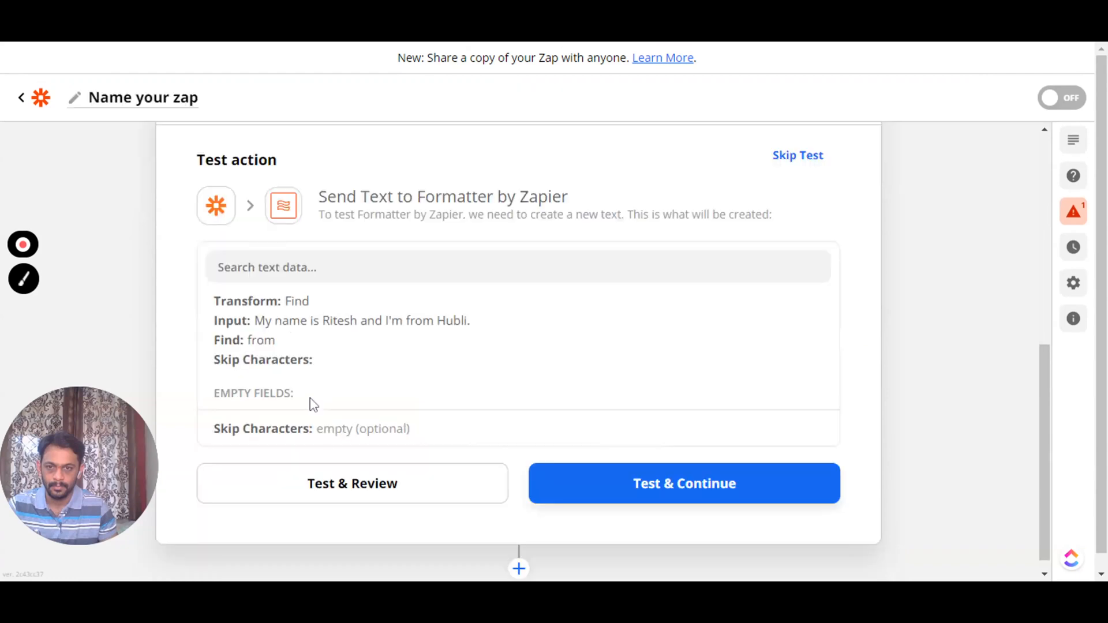
pyautogui.click(325, 488)
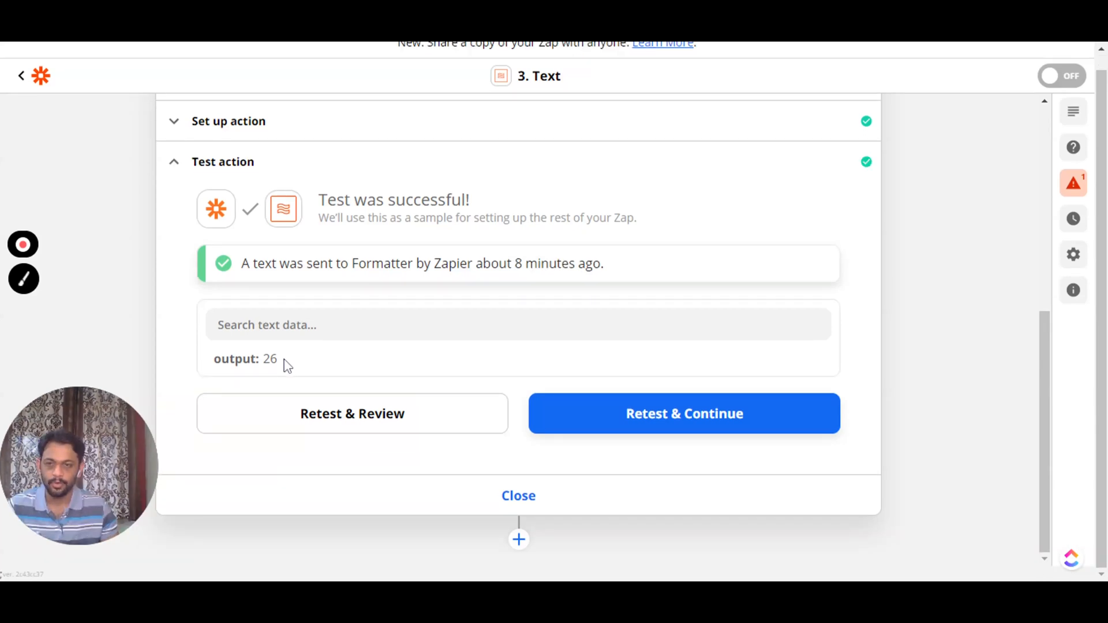
pyautogui.scroll(1, 283, 202)
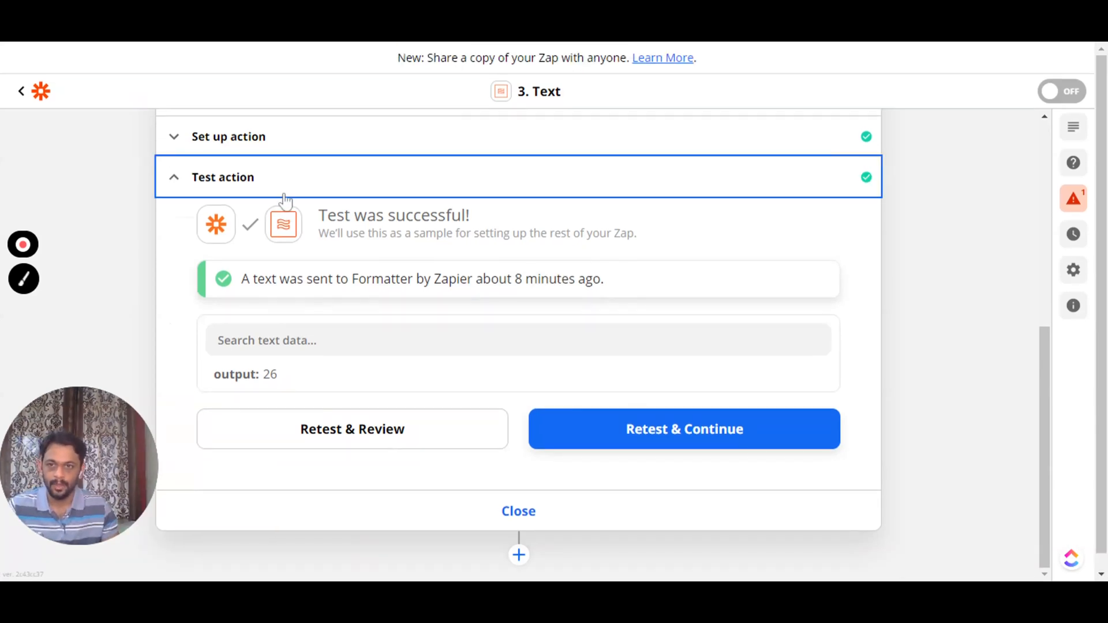
# - Expand the Find step's setup and scroll the Transform list toward Replace
pyautogui.click(282, 140)
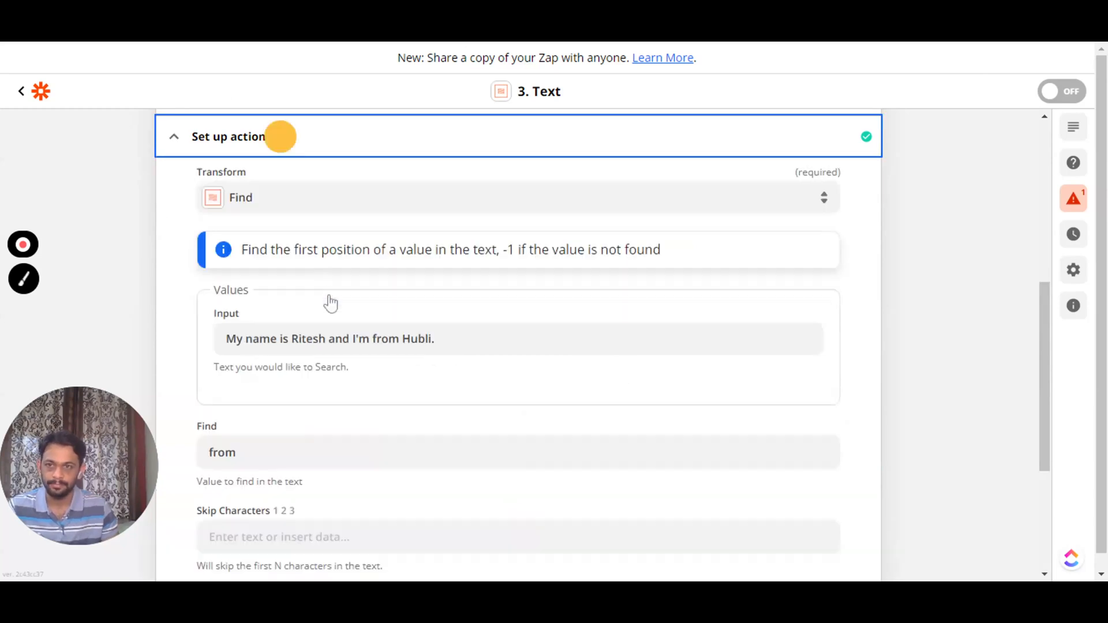
pyautogui.click(267, 208)
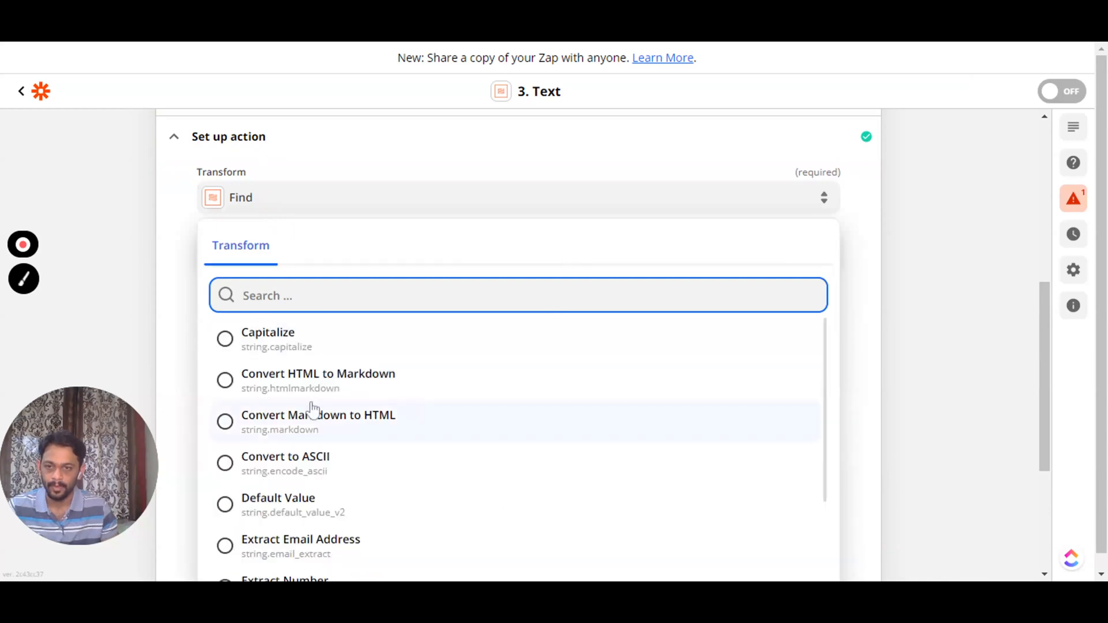
pyautogui.scroll(-7, 312, 409)
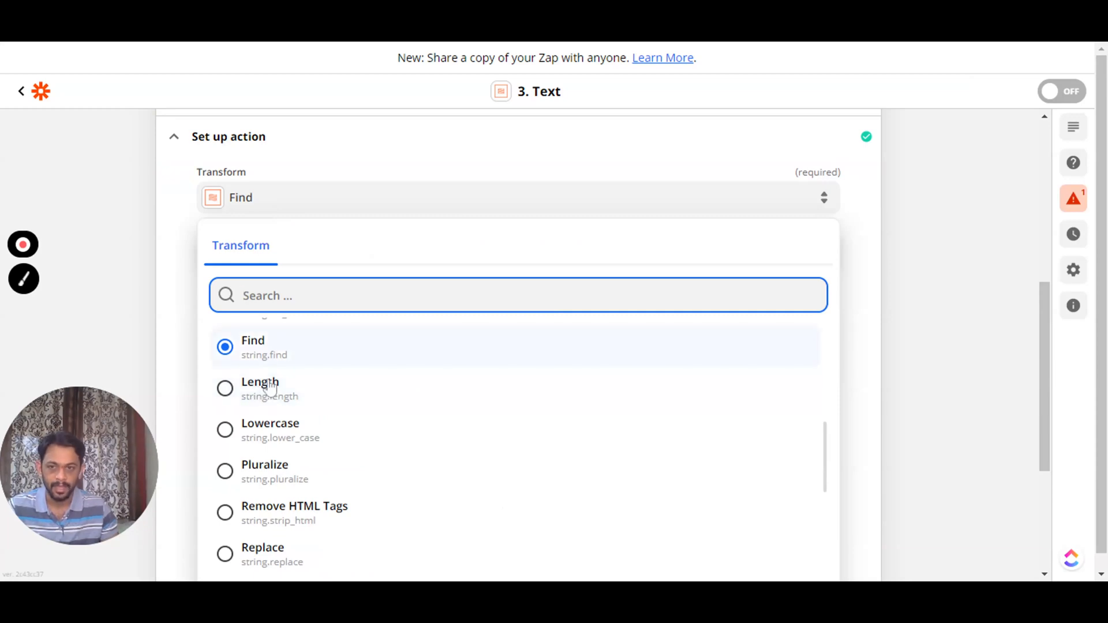
pyautogui.scroll(-2, 292, 421)
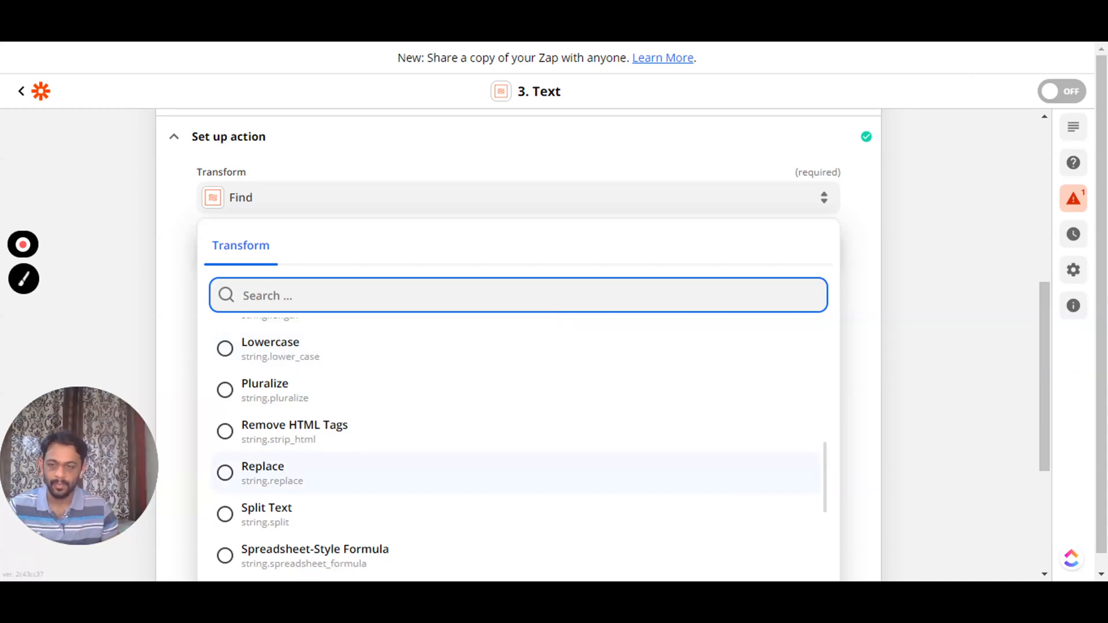
# - Use the Replace transform with Find 'I'm from' and Replace 'I have come from'
pyautogui.click(275, 478)
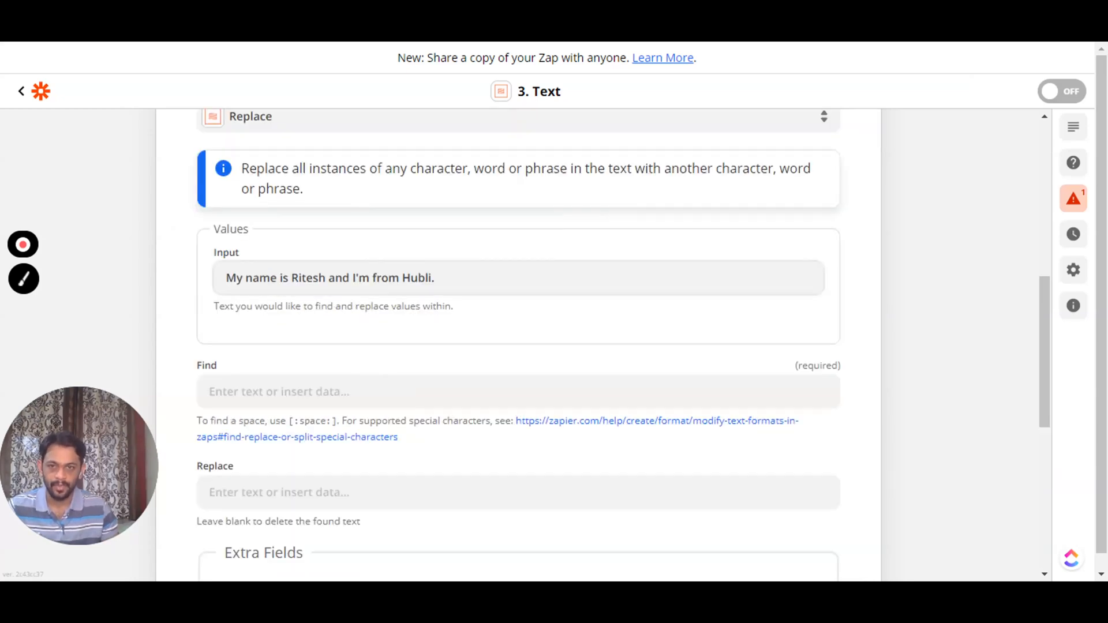
pyautogui.moveTo(353, 278); pyautogui.dragTo(399, 278)
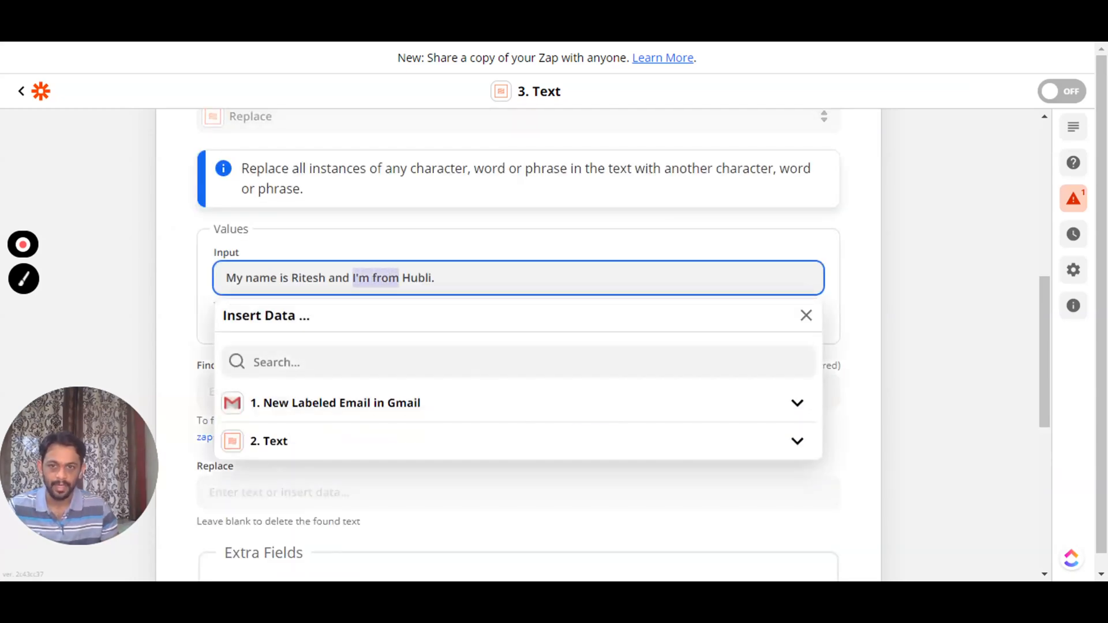
pyautogui.click(376, 241)
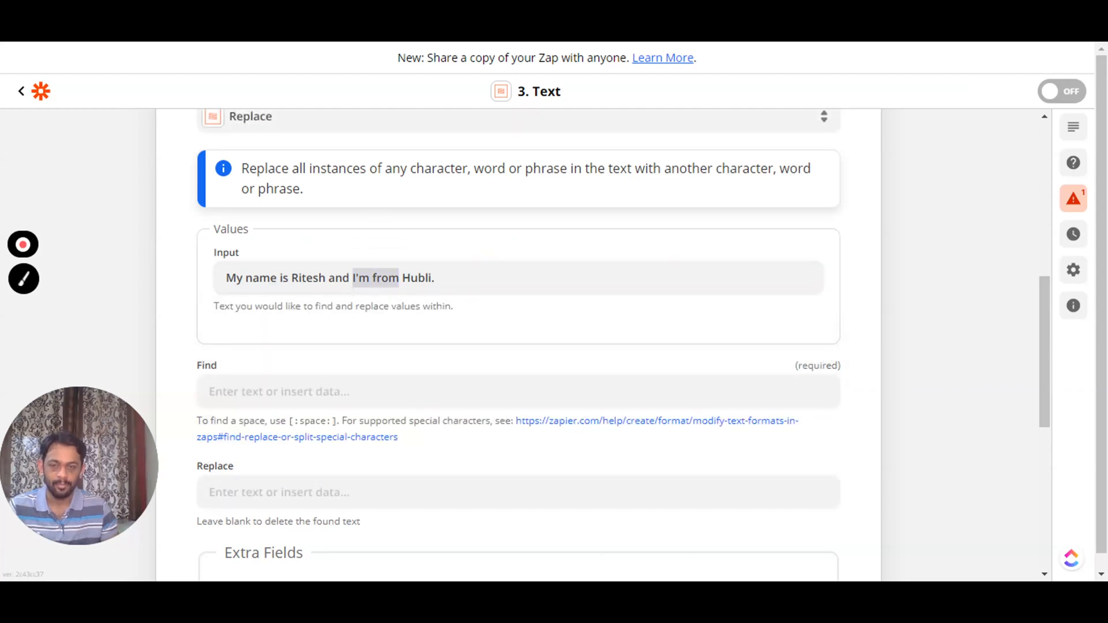
pyautogui.scroll(-1, 580, 346)
pyautogui.click(247, 360)
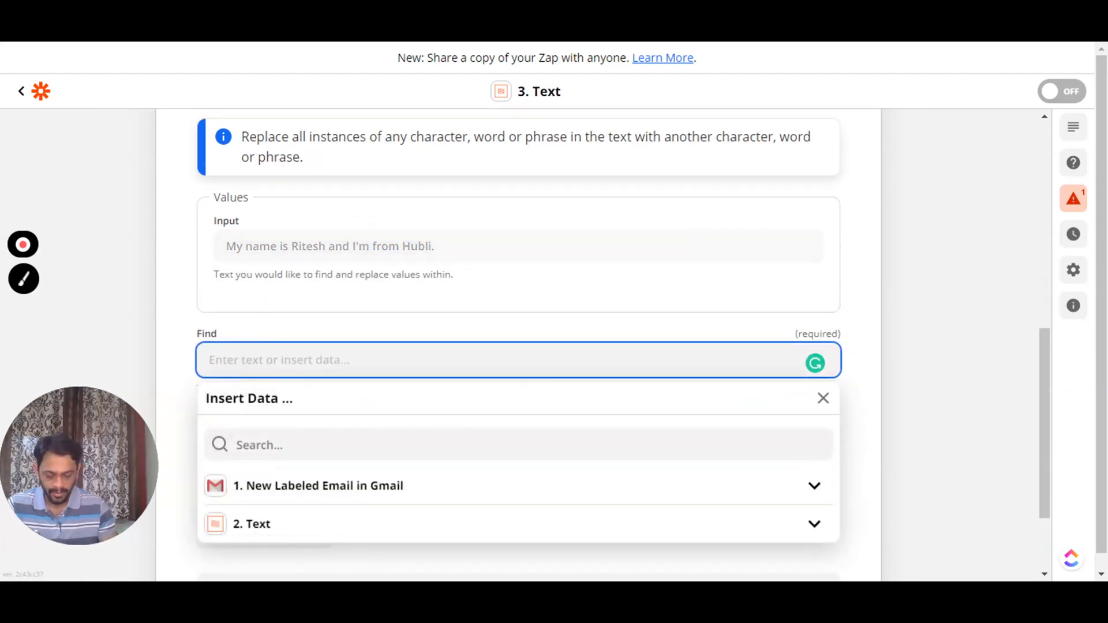
pyautogui.write("I'm f")
pyautogui.write('rom')
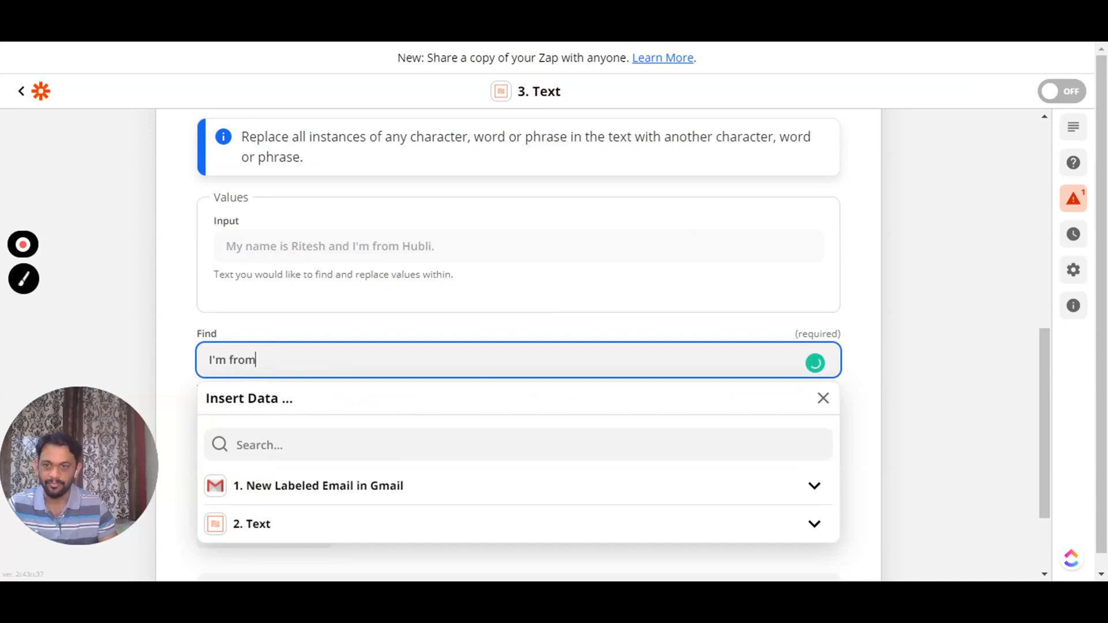
pyautogui.click(183, 354)
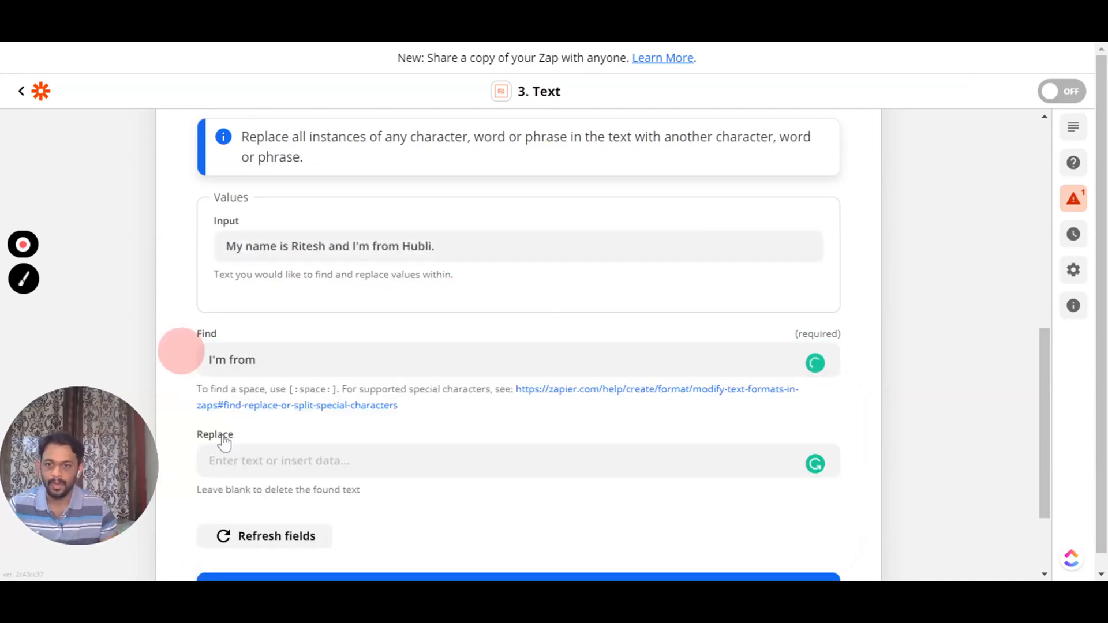
pyautogui.click(228, 460)
pyautogui.write('I')
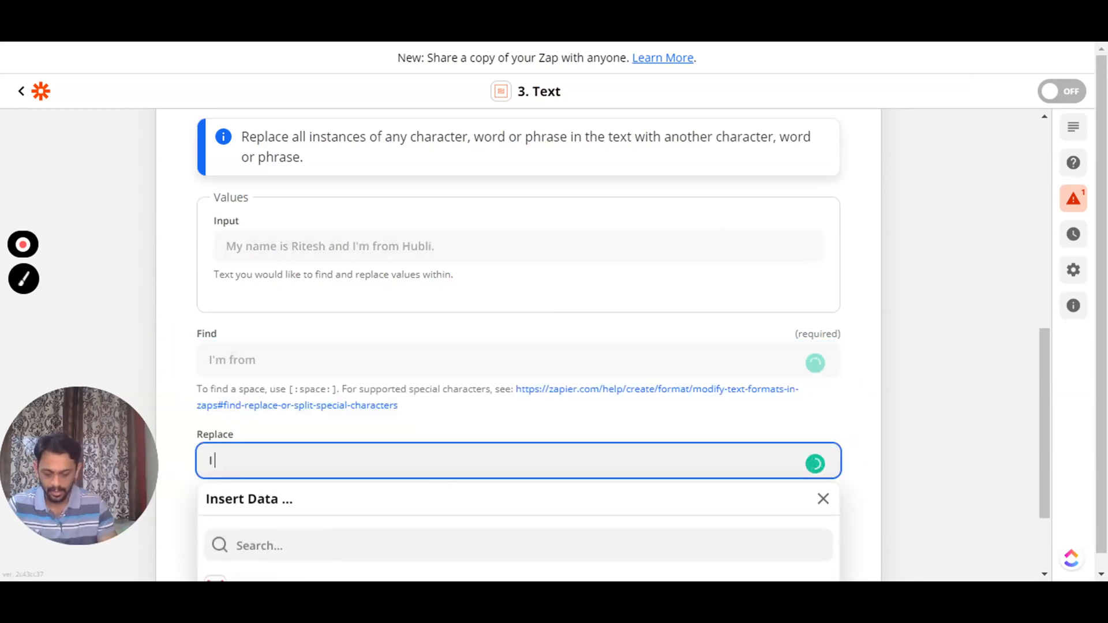
pyautogui.write(' have come from')
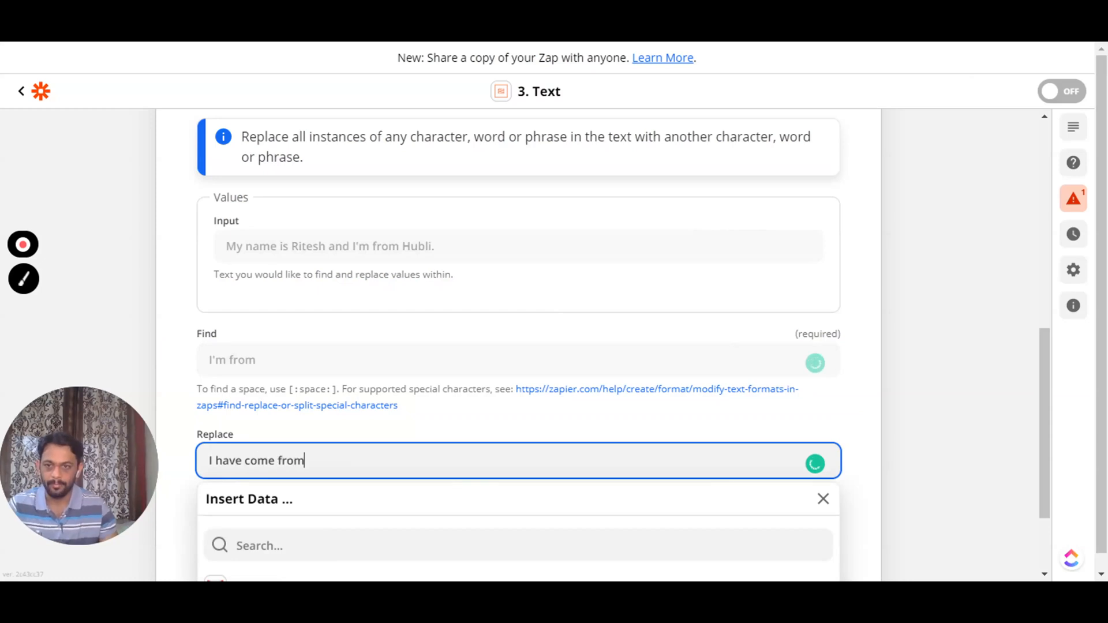
pyautogui.click(181, 418)
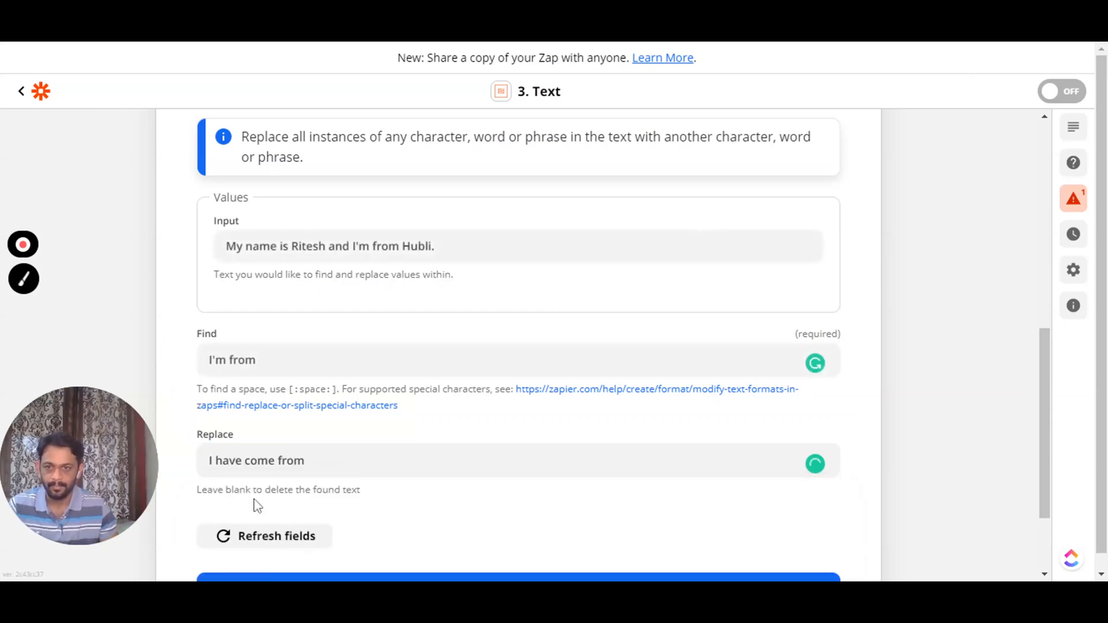
pyautogui.scroll(-2, 253, 505)
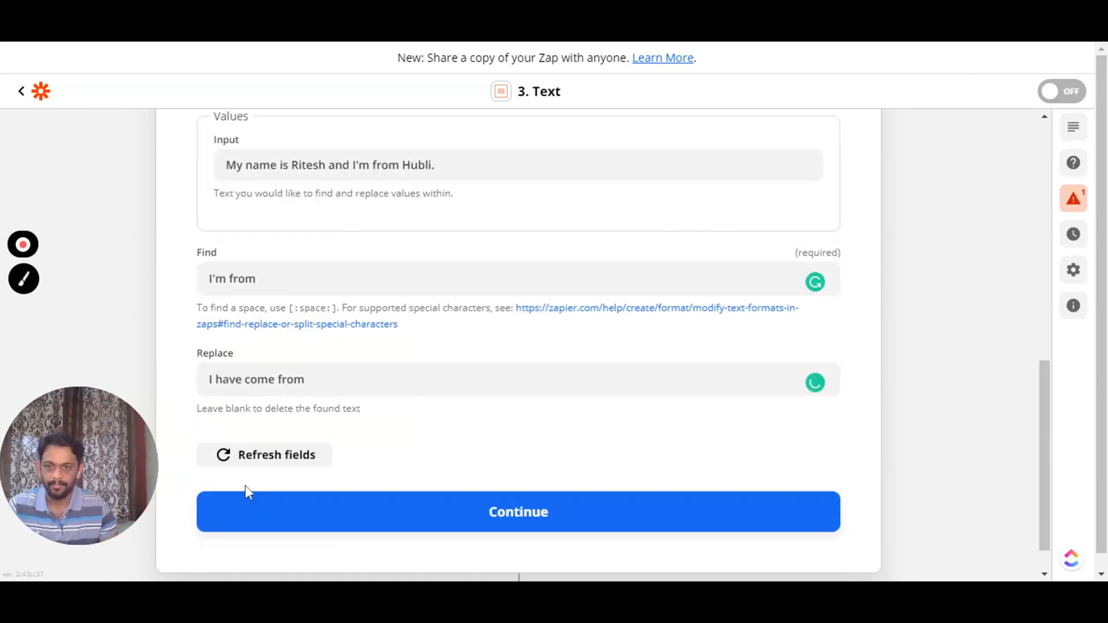
# - Test the Replace step, getting 'I have come from' in the output, then reopen the setup
pyautogui.click(492, 523)
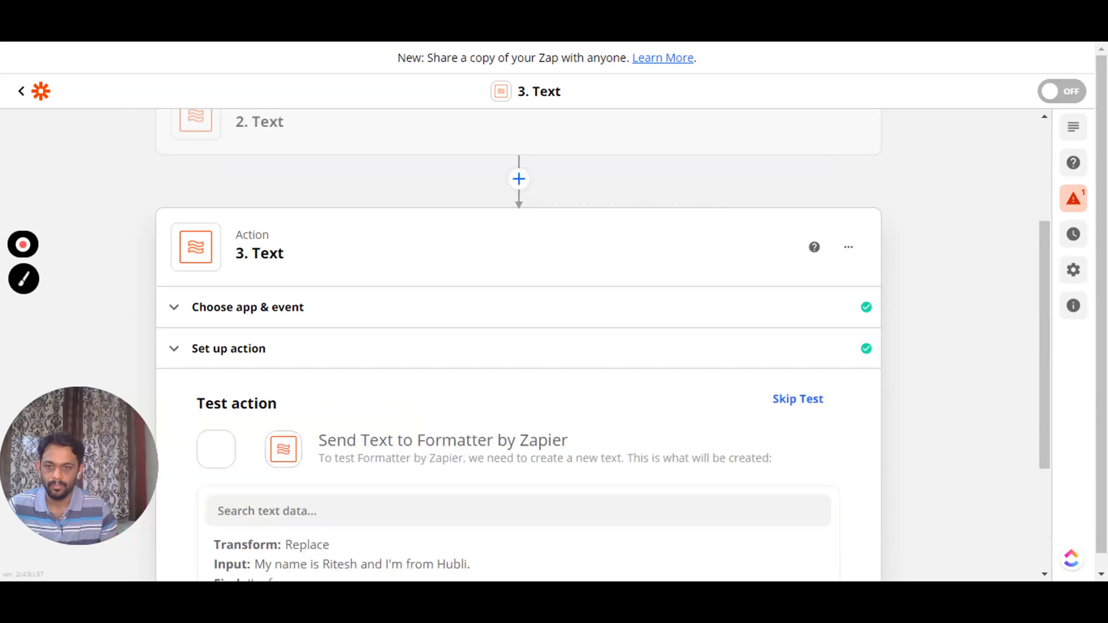
pyautogui.click(347, 512)
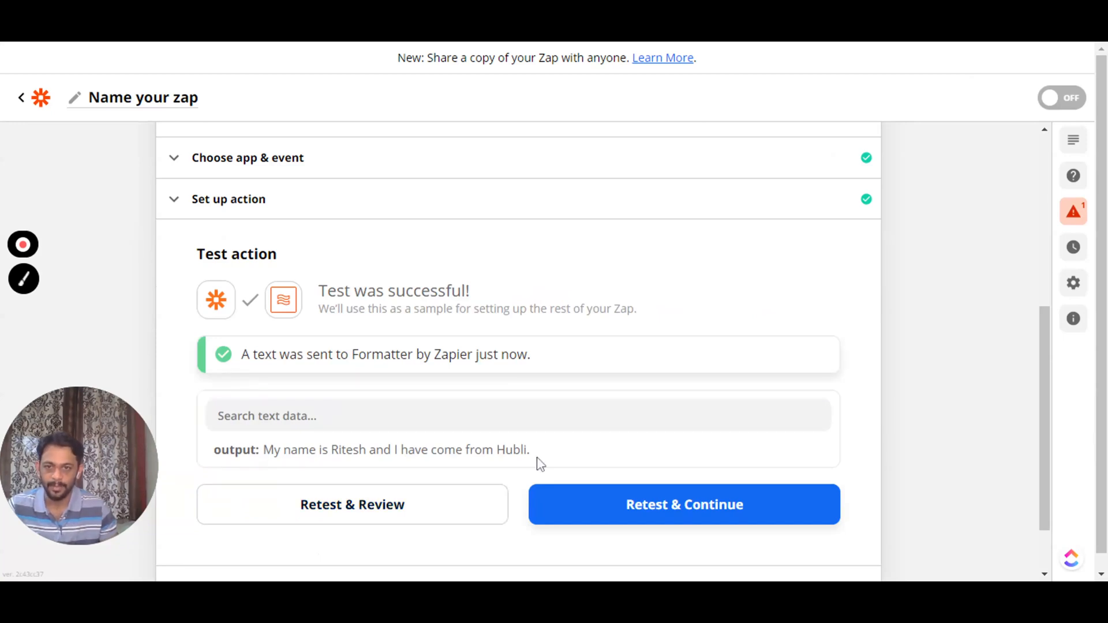
pyautogui.click(279, 197)
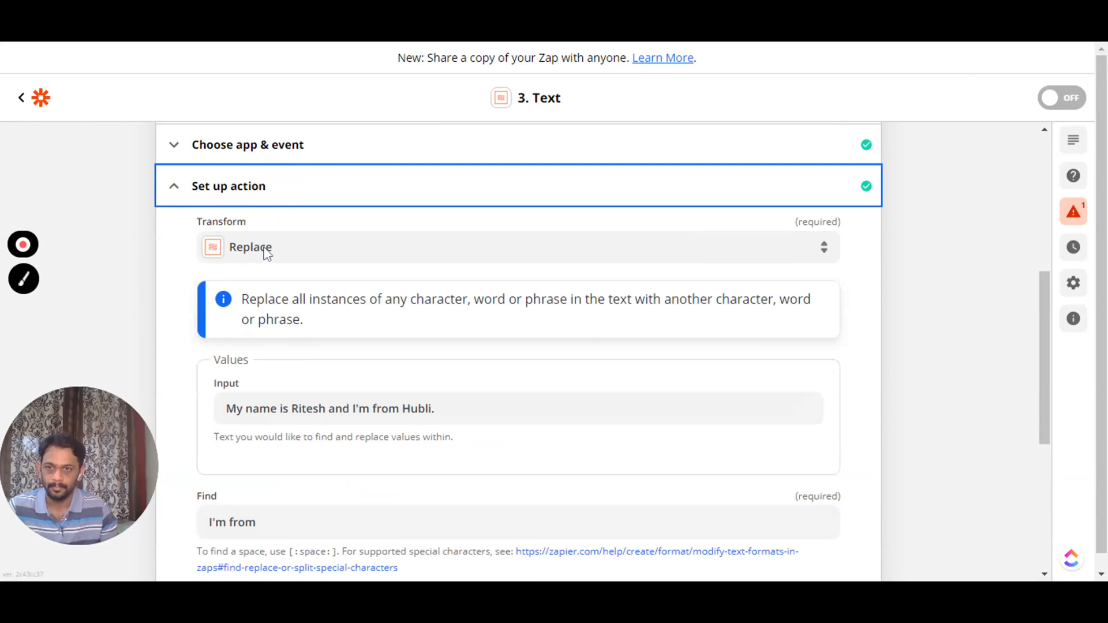
# - Pick Word Count from the bottom of the Transform list for the sample sentence
pyautogui.click(263, 247)
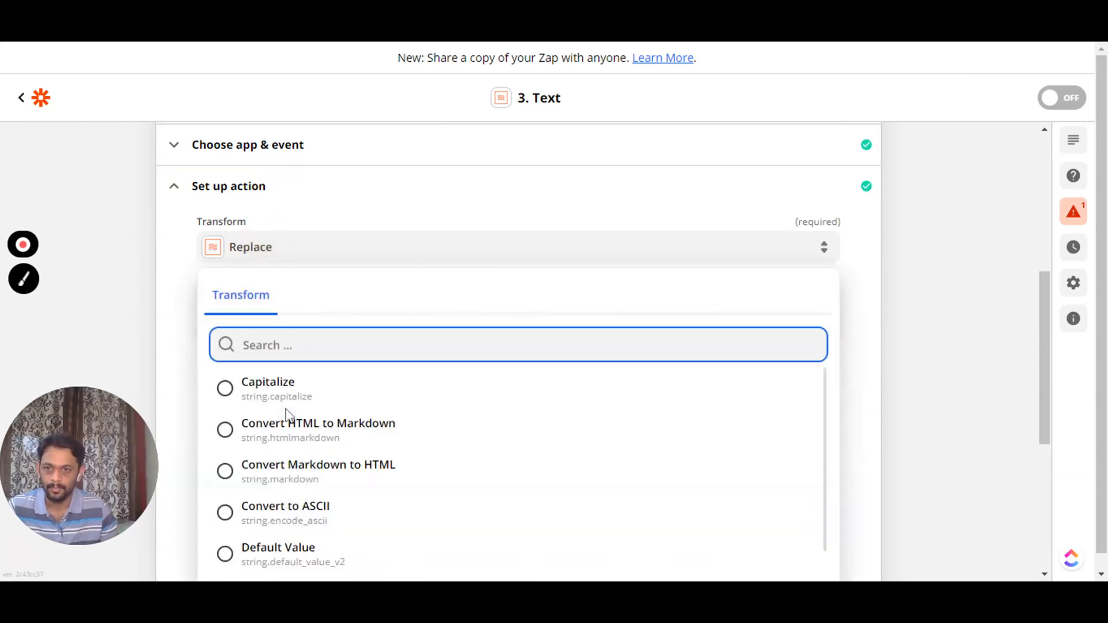
pyautogui.scroll(-2, 289, 415)
pyautogui.scroll(-6, 291, 485)
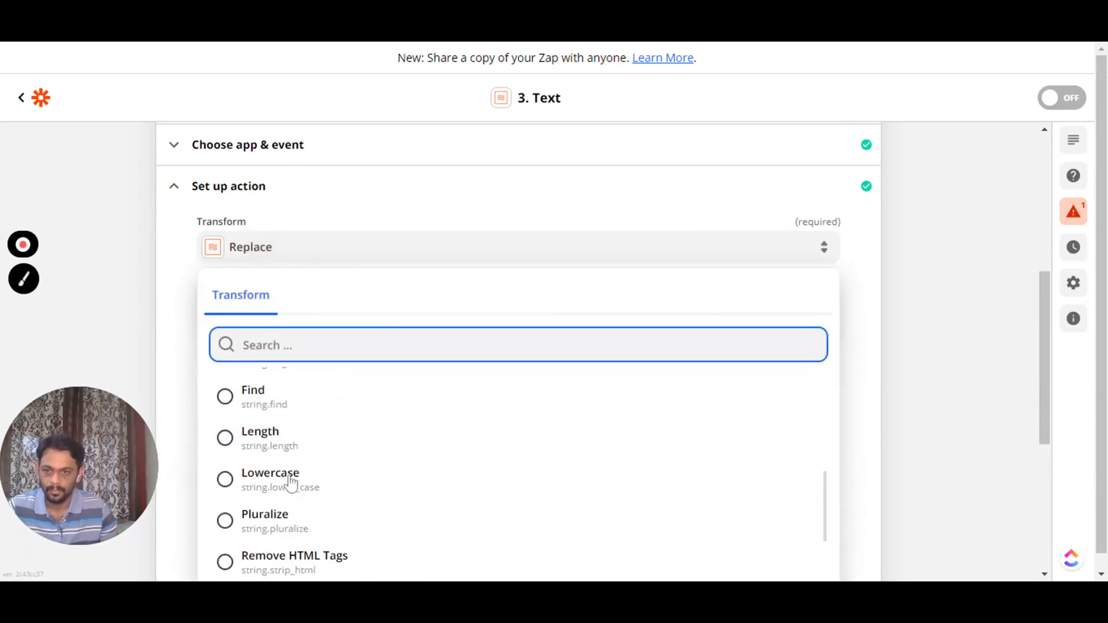
pyautogui.scroll(-10, 291, 485)
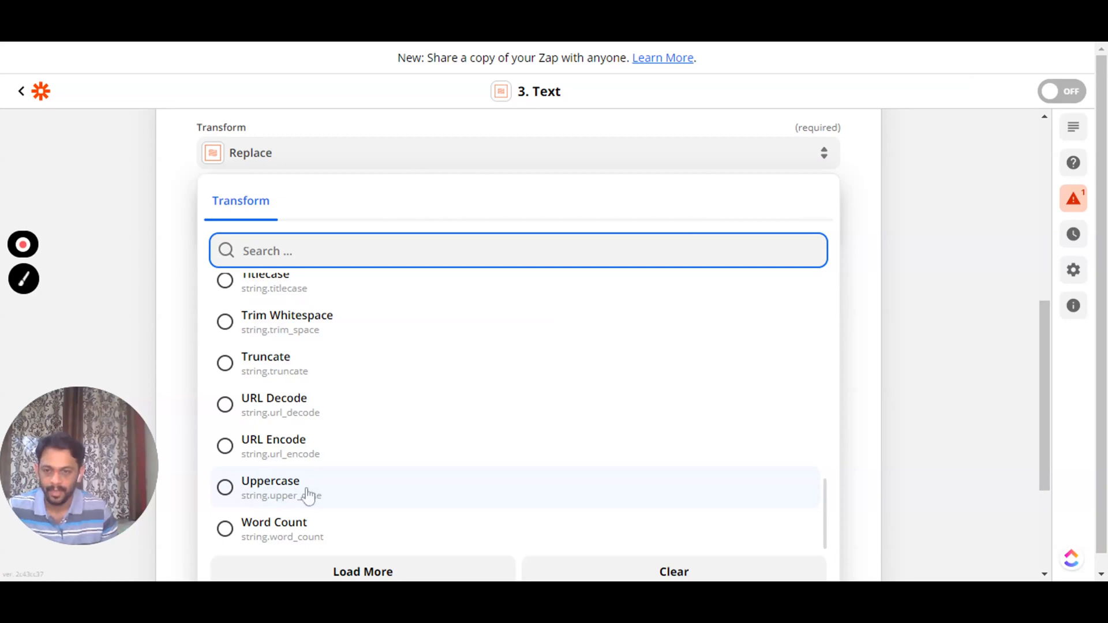
pyautogui.click(286, 532)
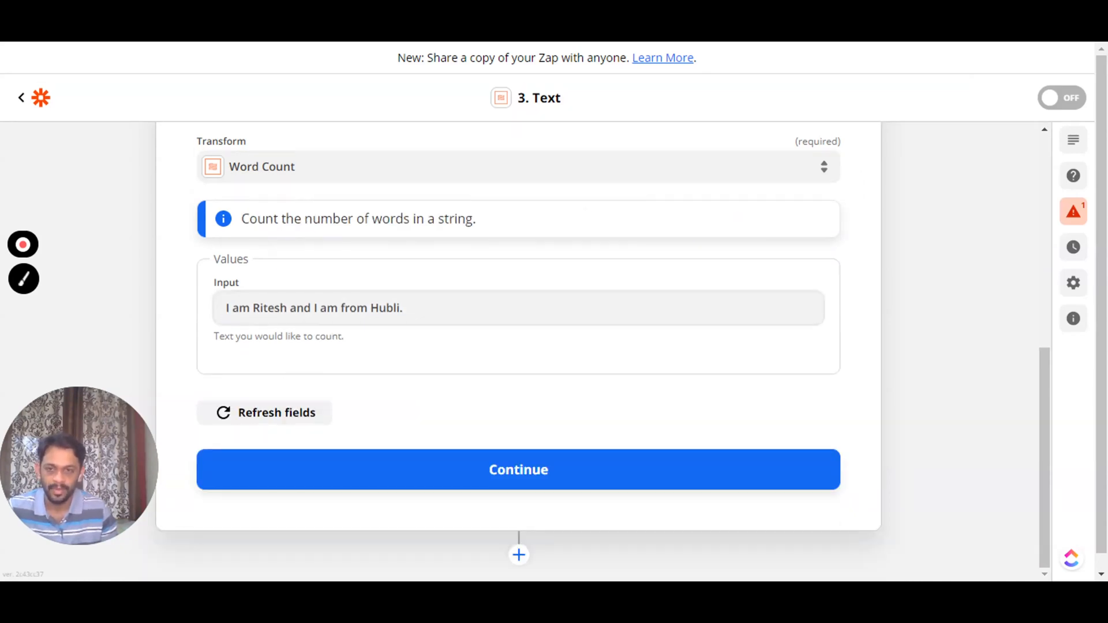
# - Continue and test the Word Count step, confirming the output value 8
pyautogui.click(471, 474)
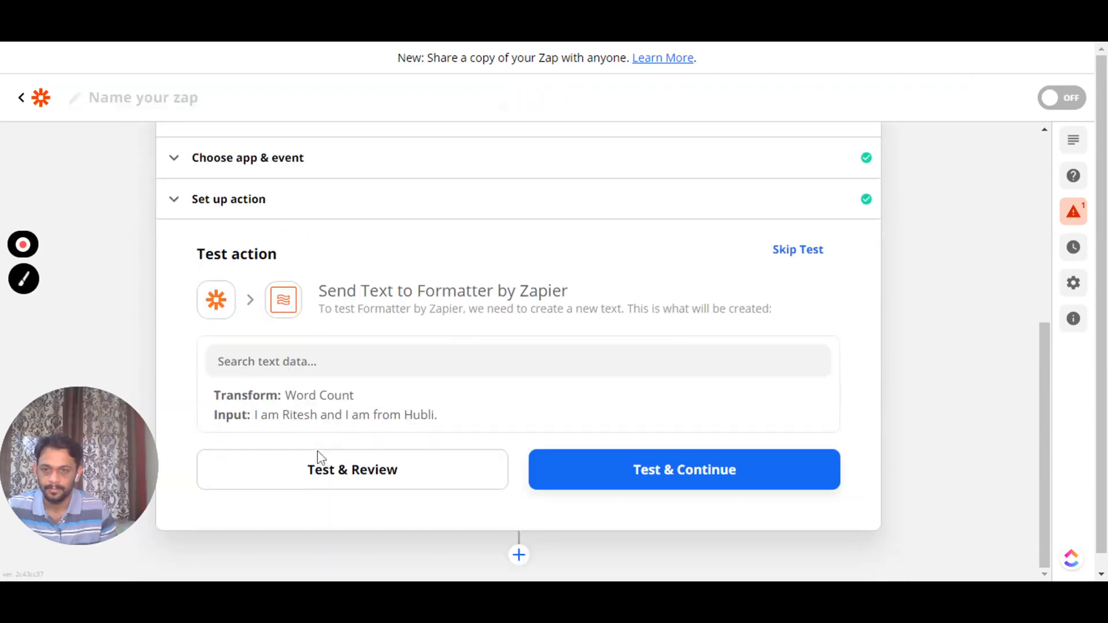
pyautogui.click(352, 470)
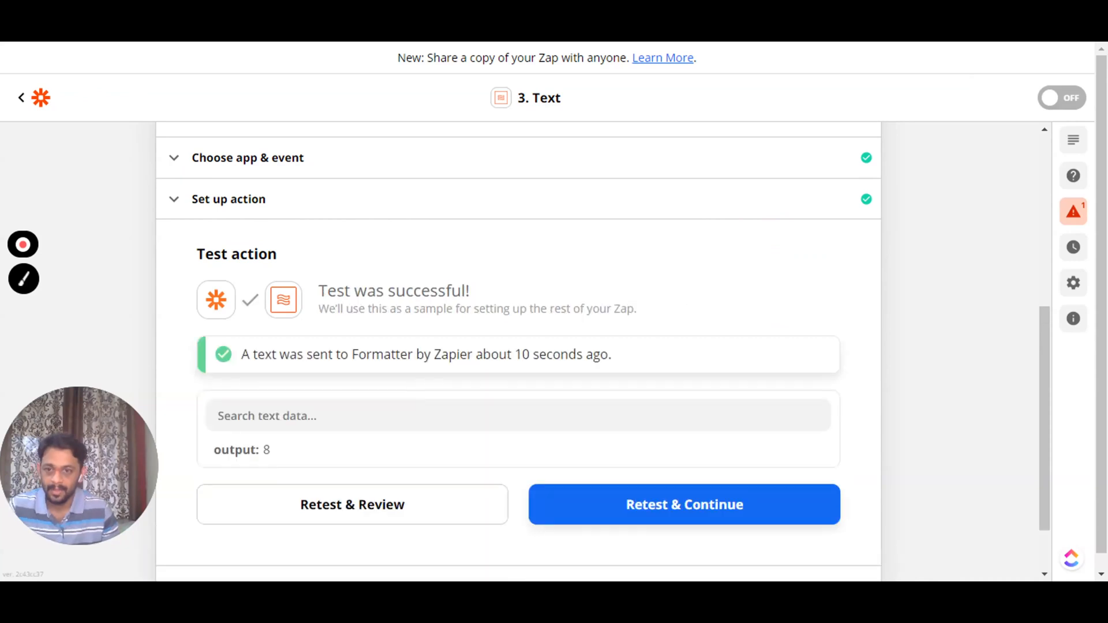
pyautogui.doubleClick(268, 450)
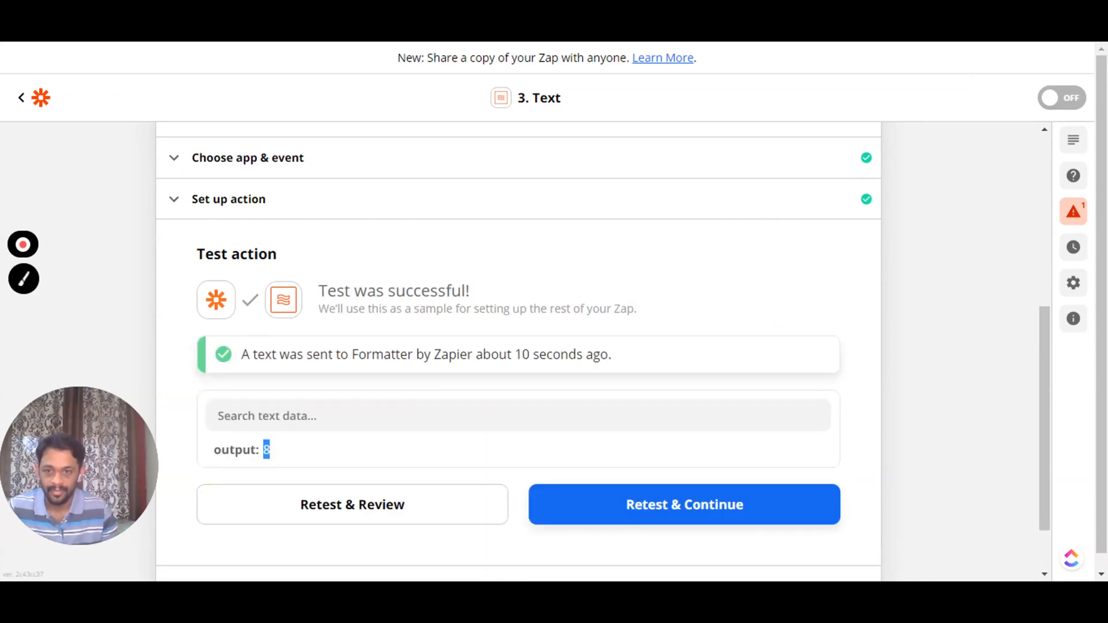
pyautogui.click(286, 452)
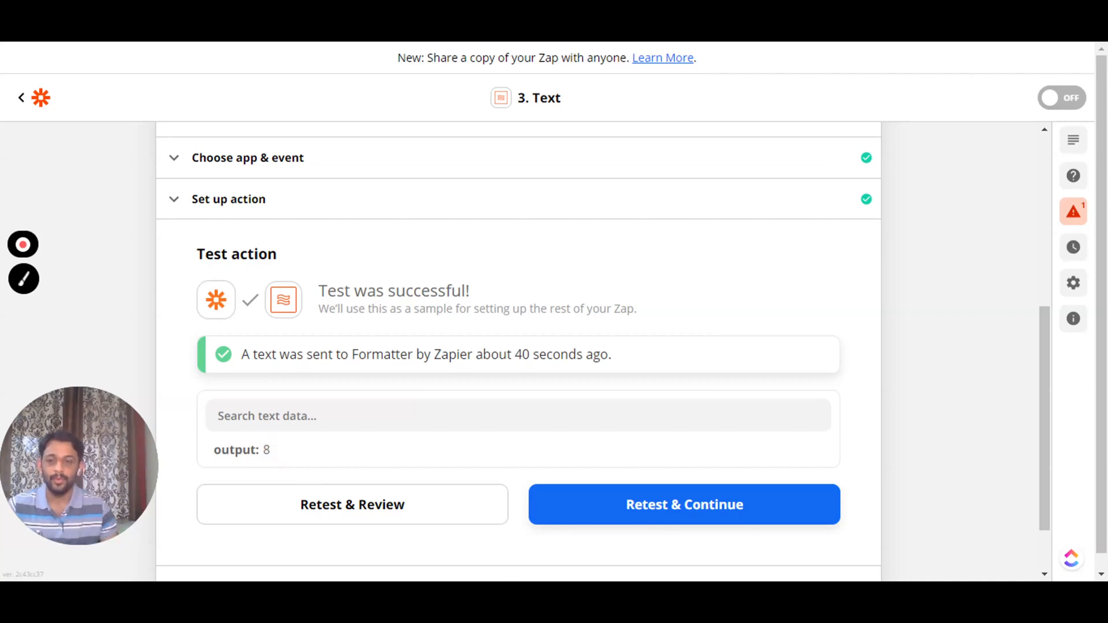